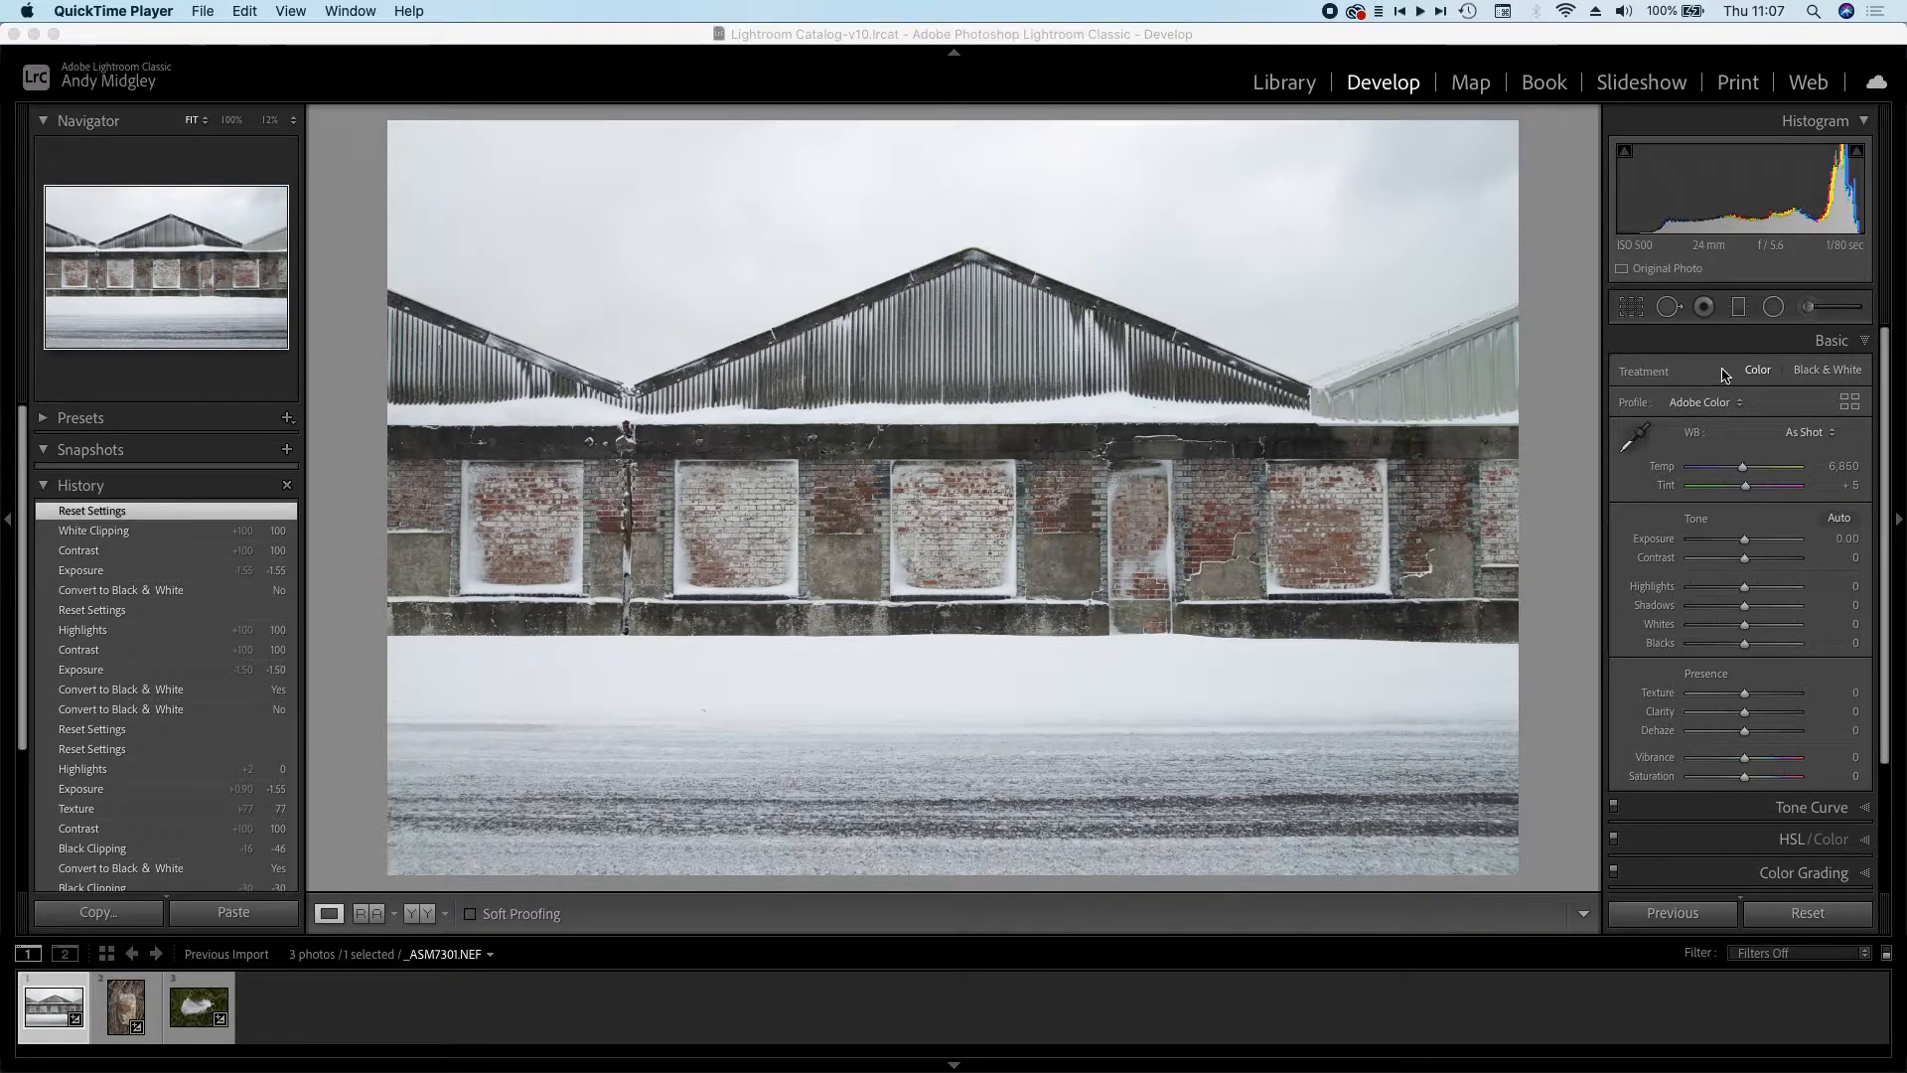
- Convert the snowy warehouse photo to black and white, with exposure at -1.55 and contrast at +100
{"action": "left_click", "coordinate": [1826, 375]}
{"action": "left_click", "coordinate": [1826, 372]}
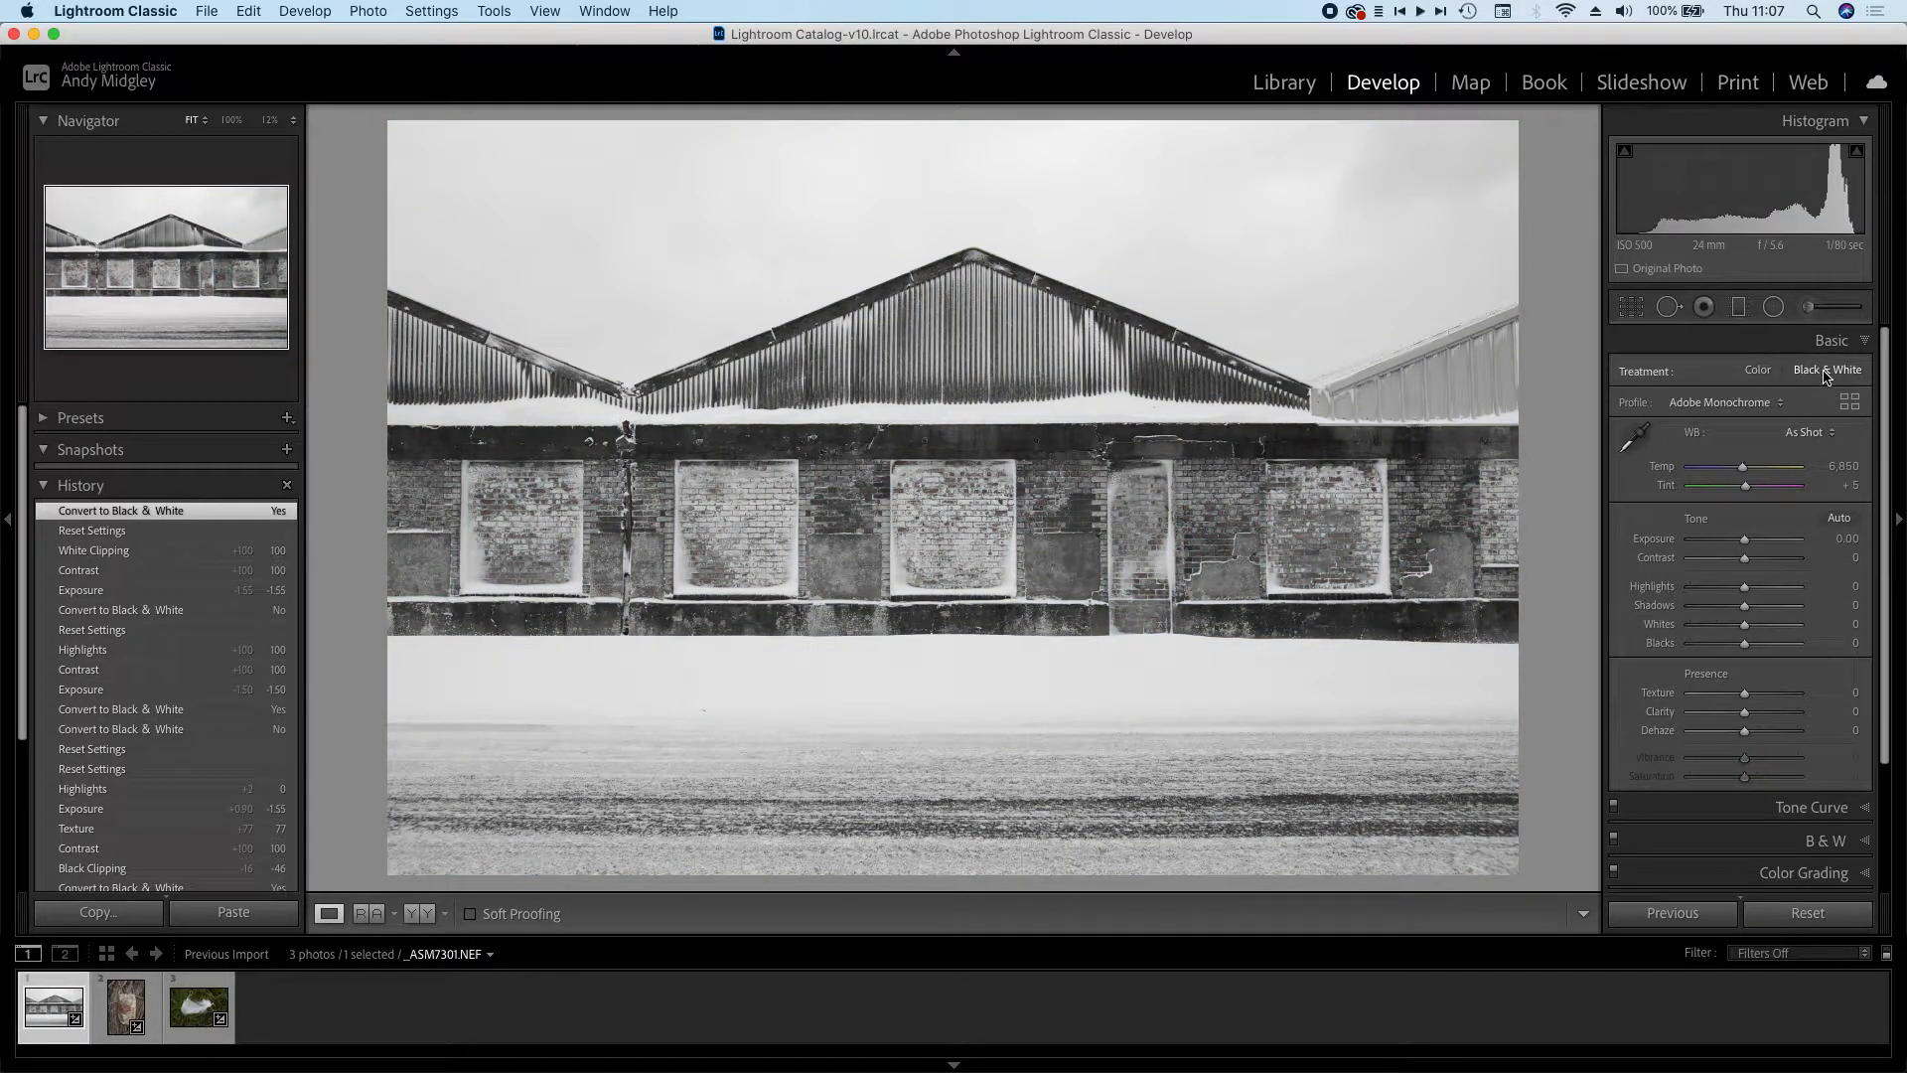
{"action": "left_click", "coordinate": [1746, 539]}
{"action": "left_click_drag", "start_coordinate": [1746, 539], "coordinate": [1729, 545]}
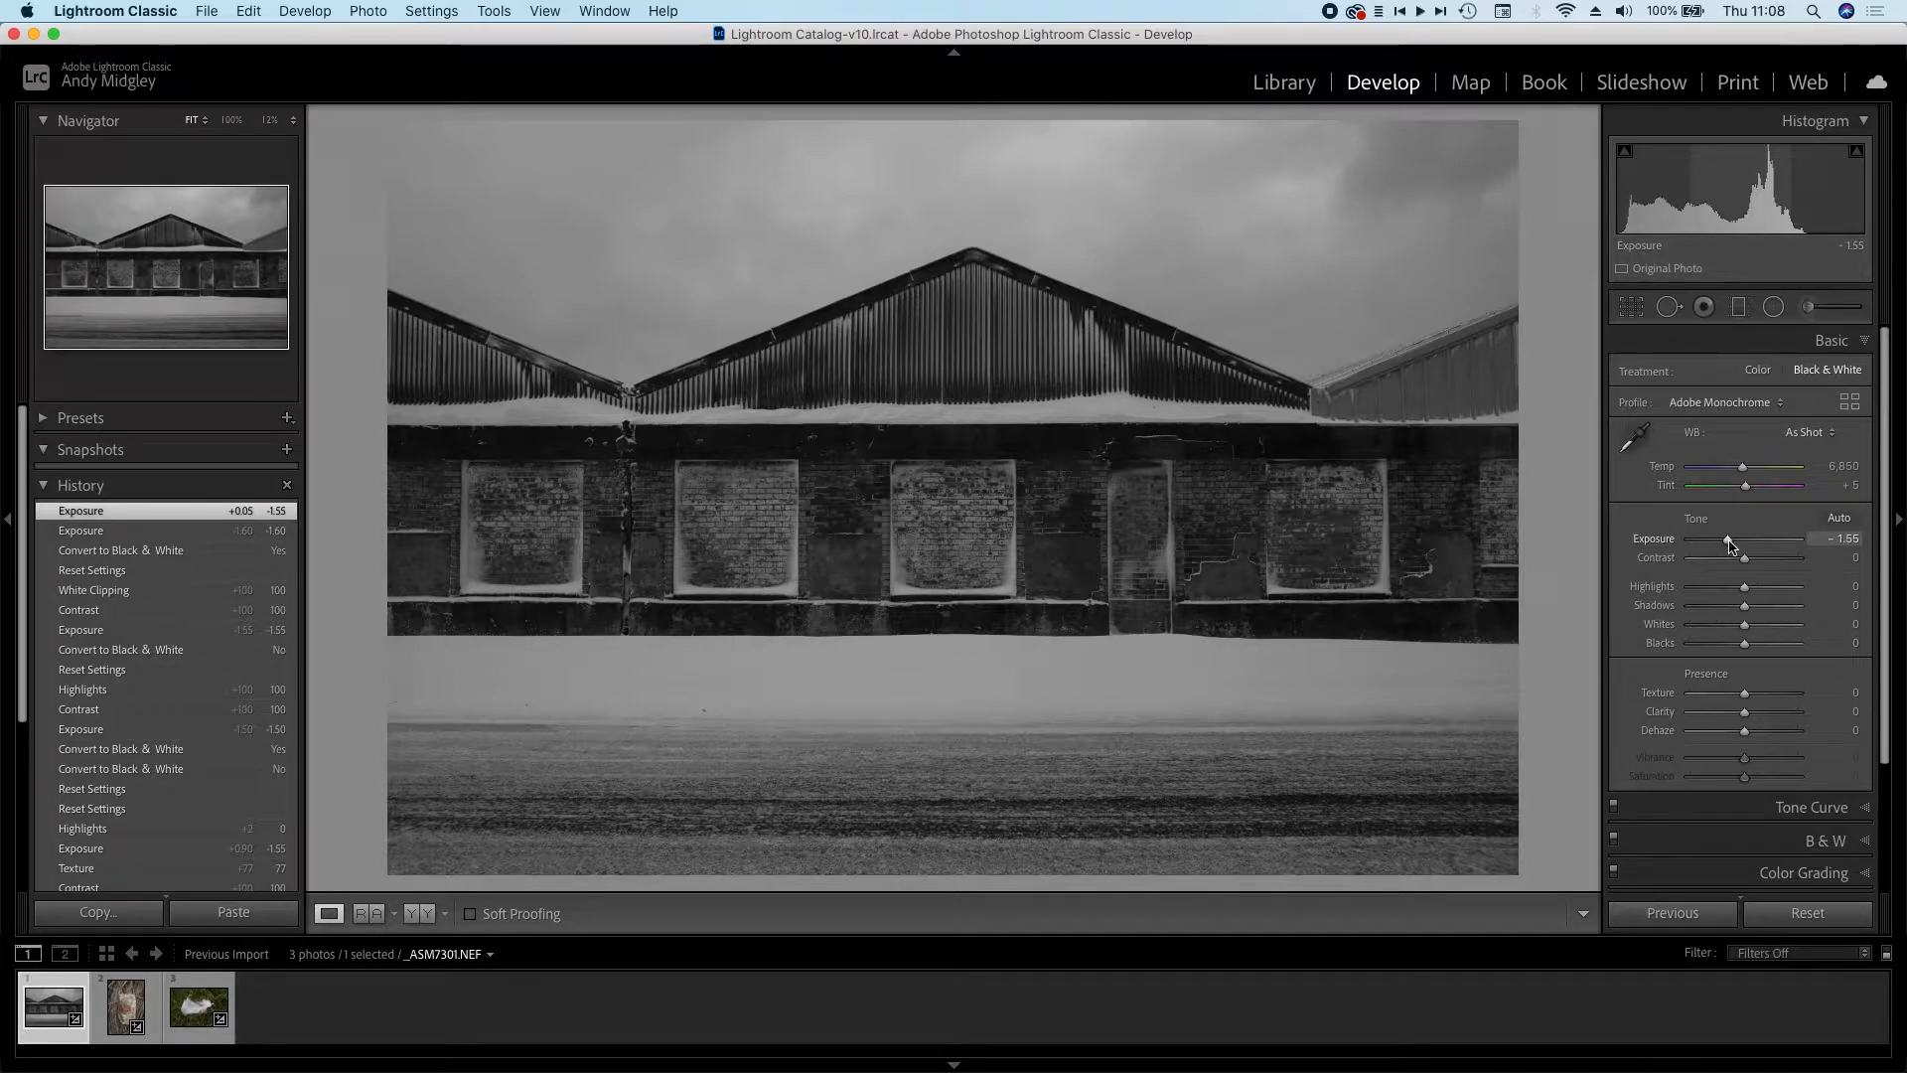
{"action": "left_click_drag", "start_coordinate": [1747, 563], "coordinate": [1814, 562]}
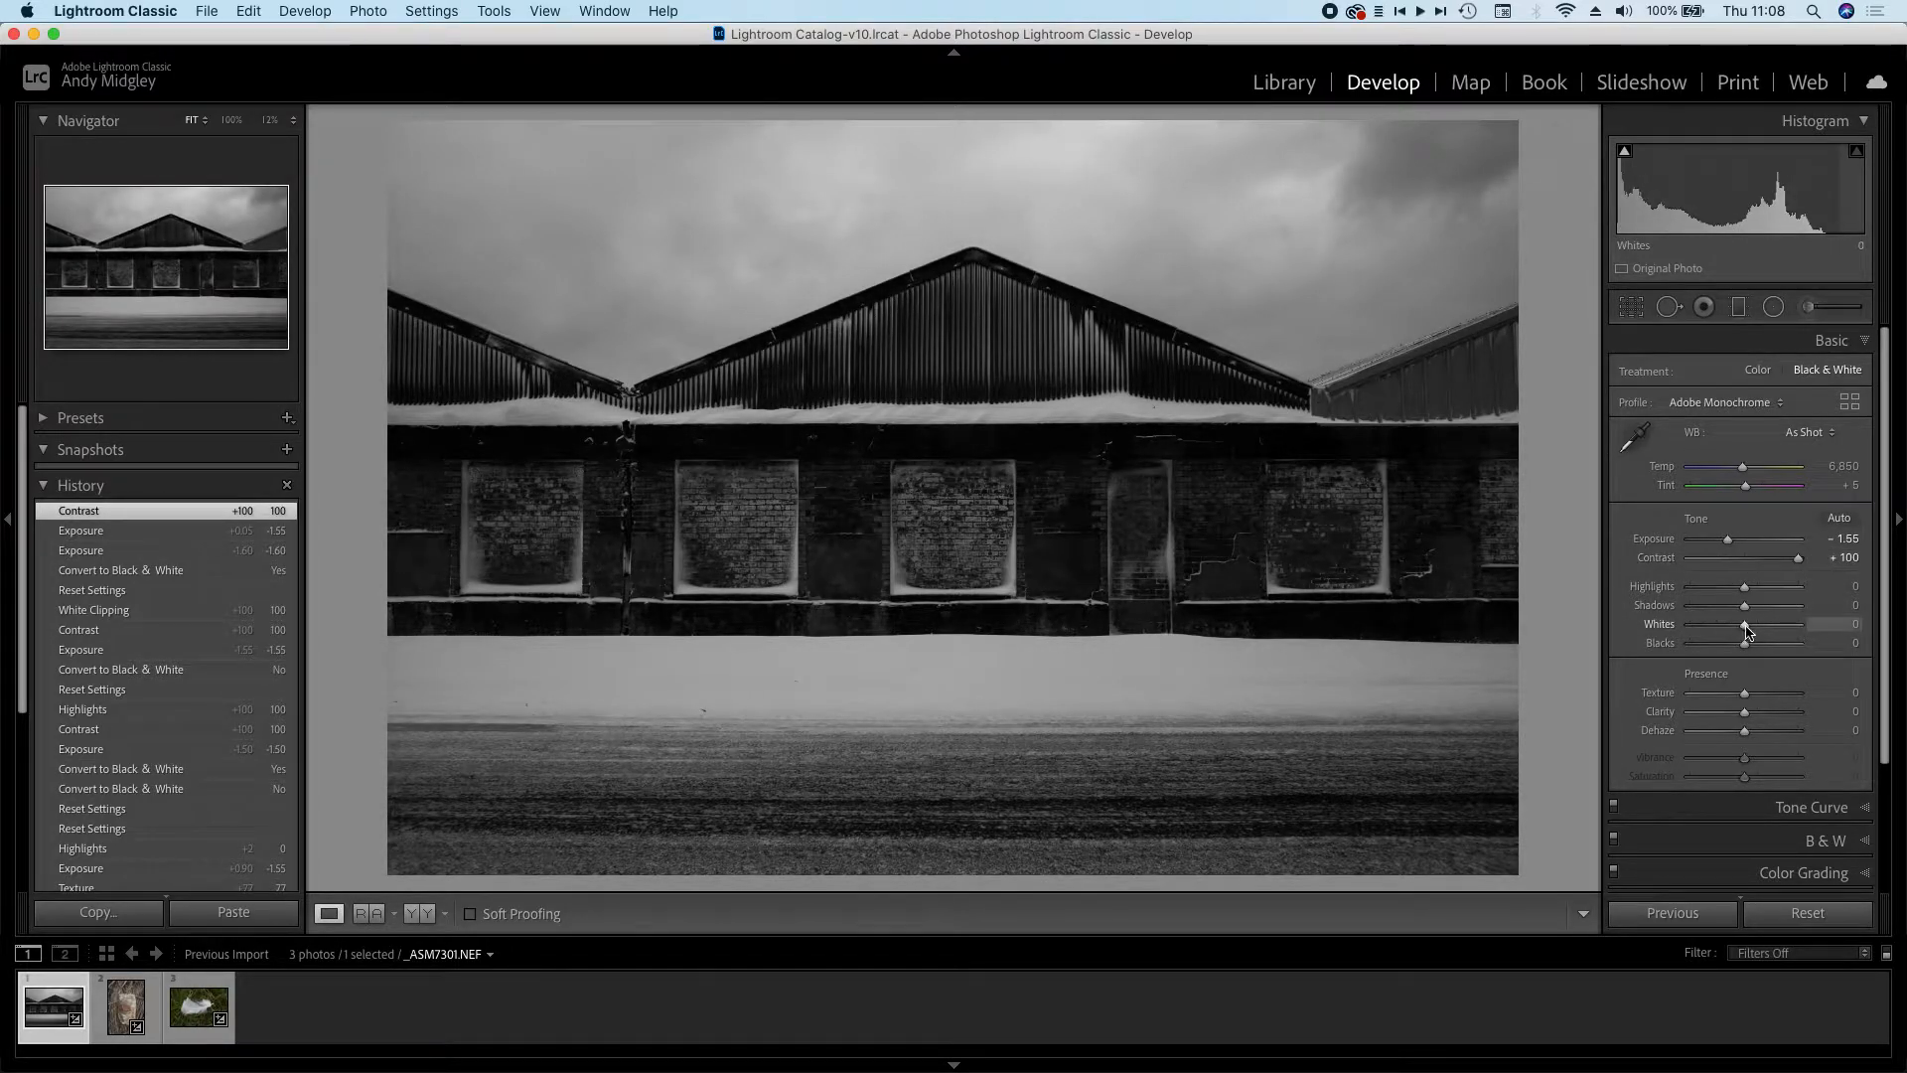
- Refine the warehouse photo's tones with whites +100, shadows +36, blacks -58 and texture +72
{"action": "left_click_drag", "start_coordinate": [1748, 629], "coordinate": [1810, 630]}
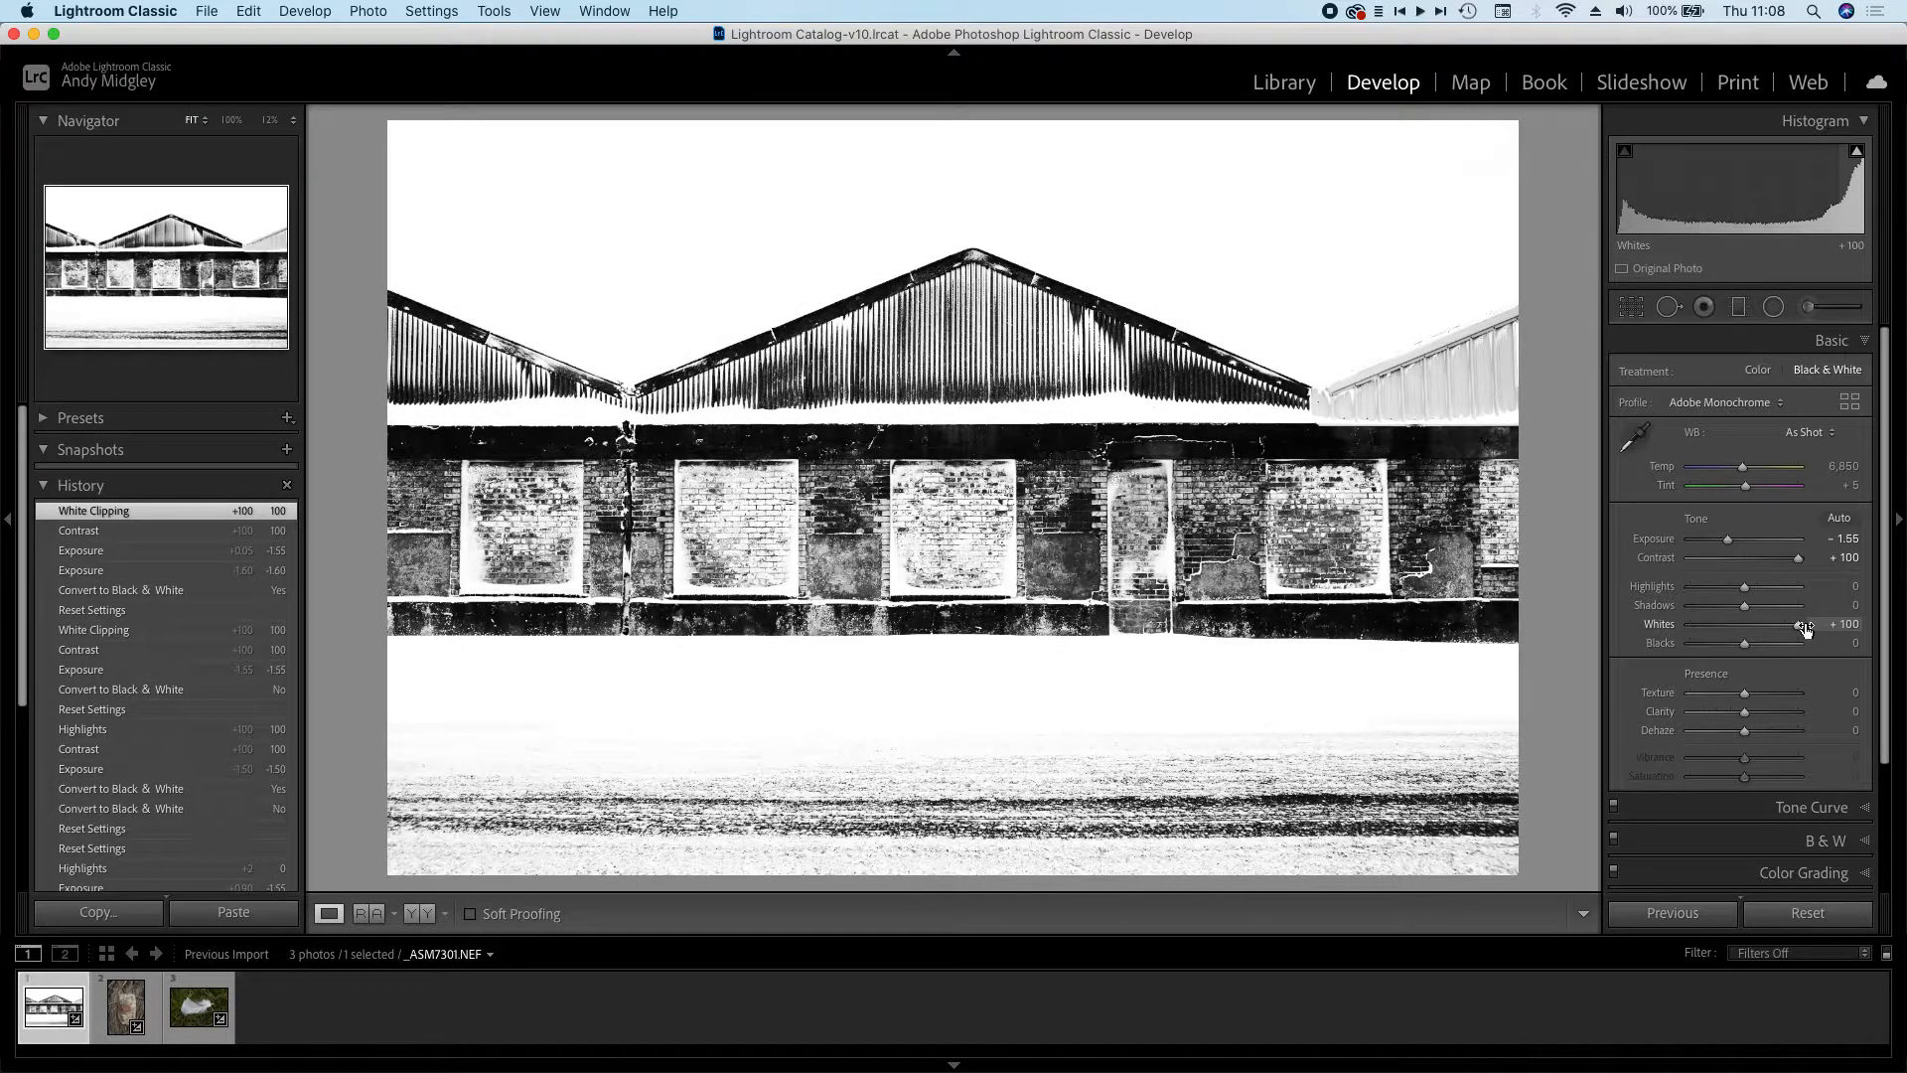
{"action": "left_click_drag", "start_coordinate": [1746, 647], "coordinate": [1729, 647]}
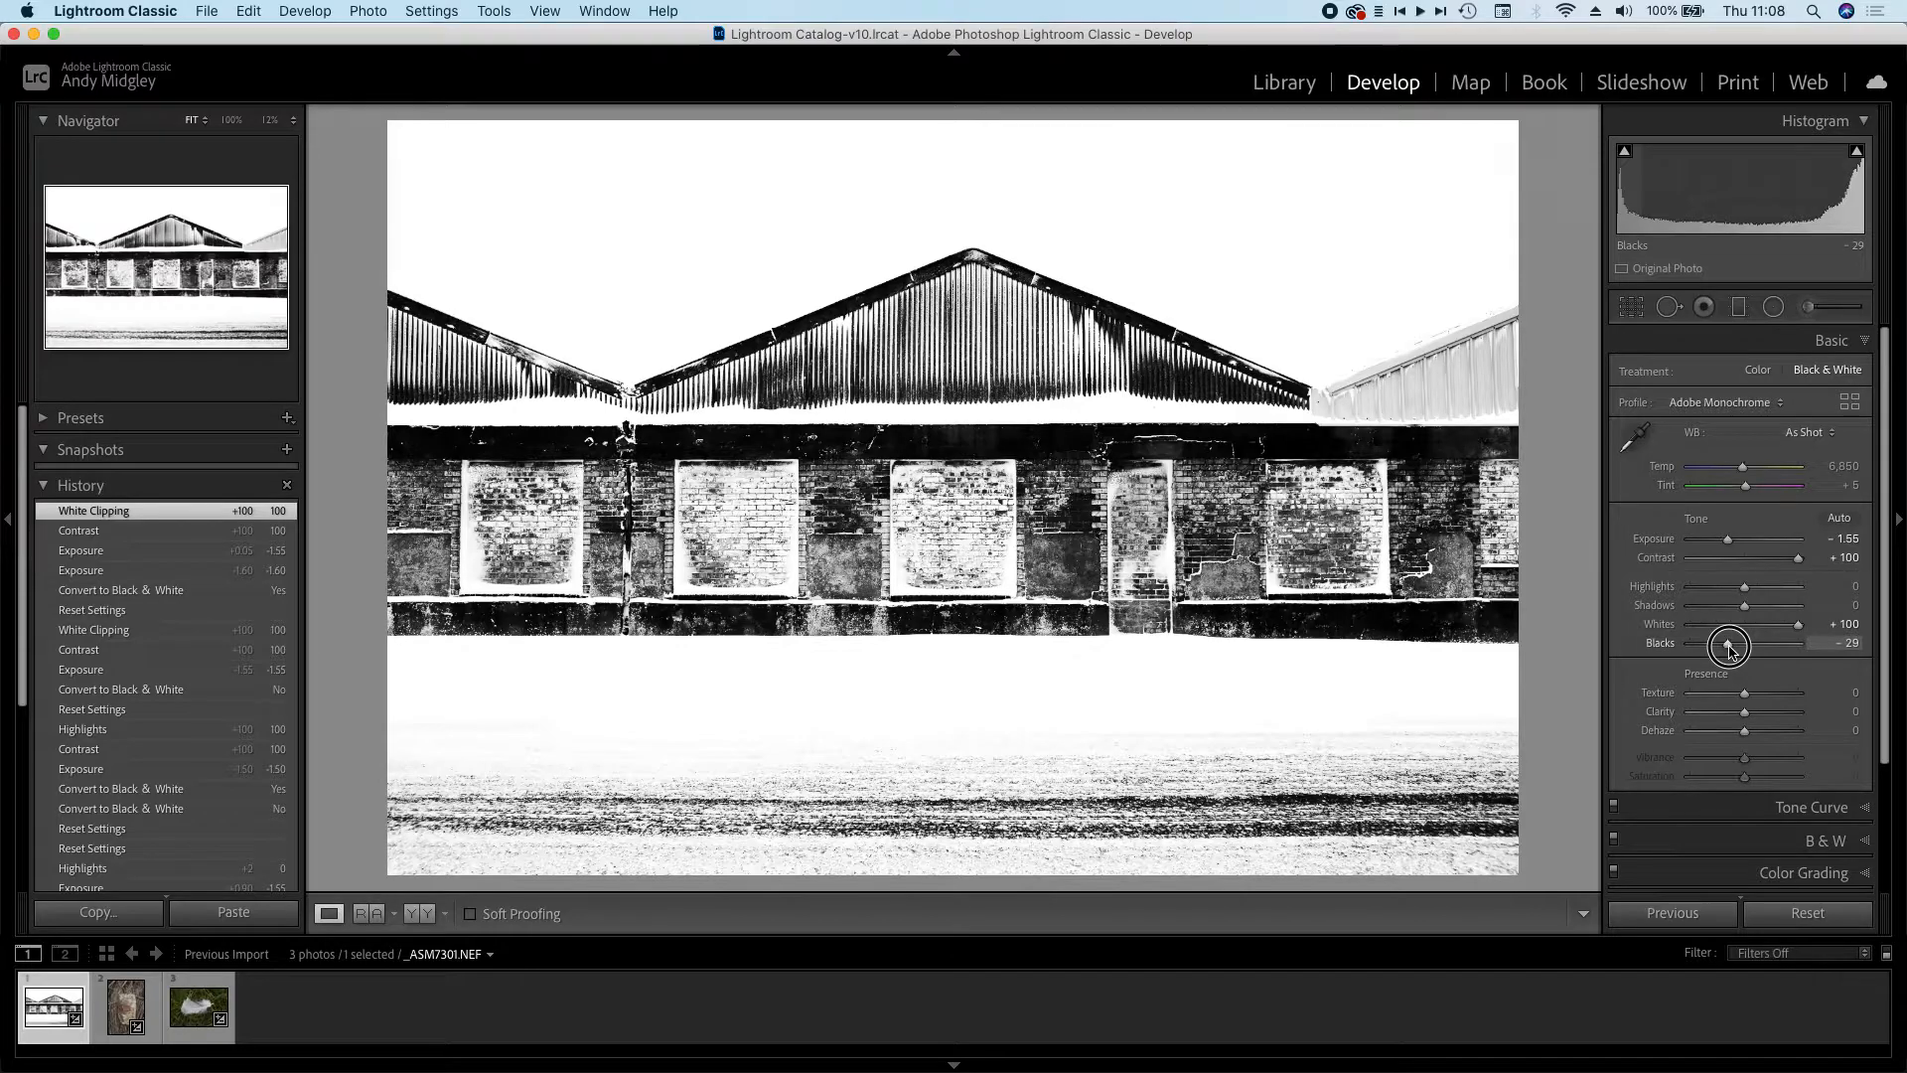
{"action": "left_click_drag", "start_coordinate": [1729, 647], "coordinate": [1722, 648]}
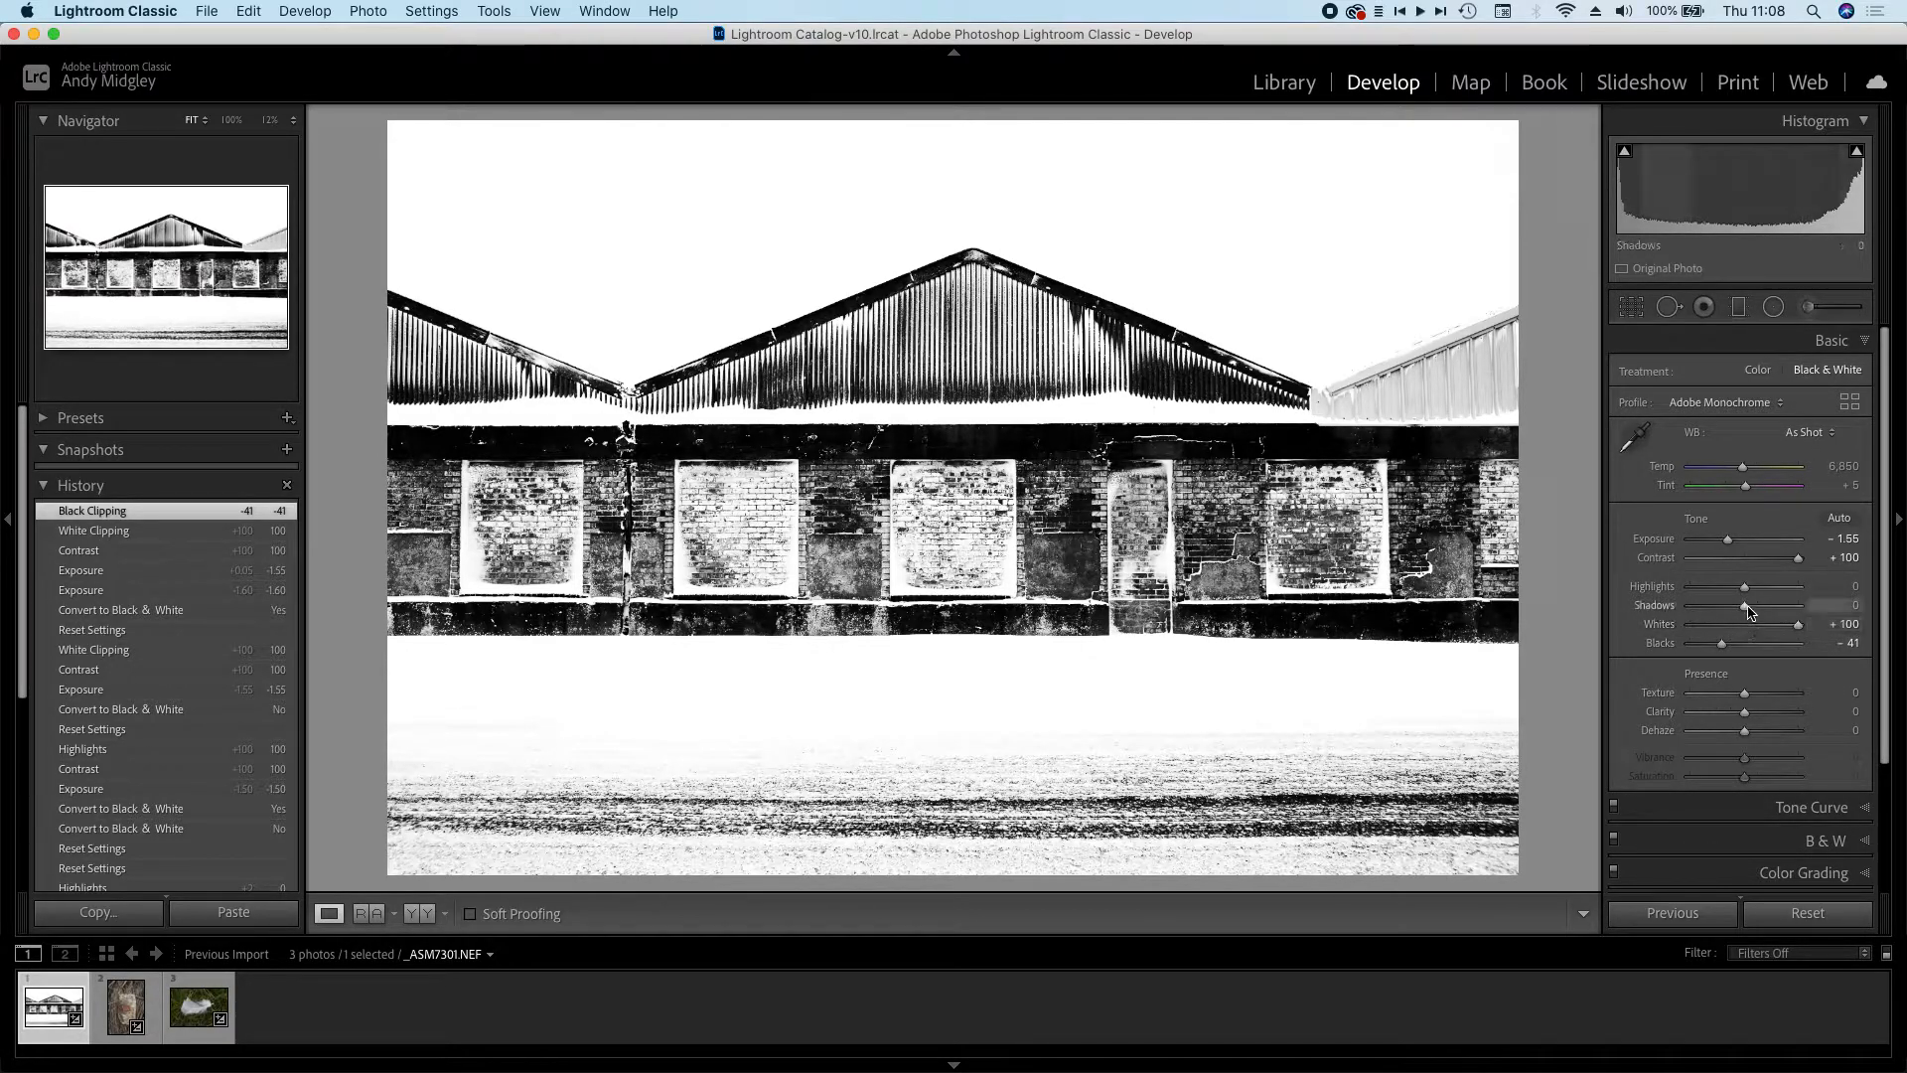
{"action": "left_click_drag", "start_coordinate": [1748, 611], "coordinate": [1763, 605]}
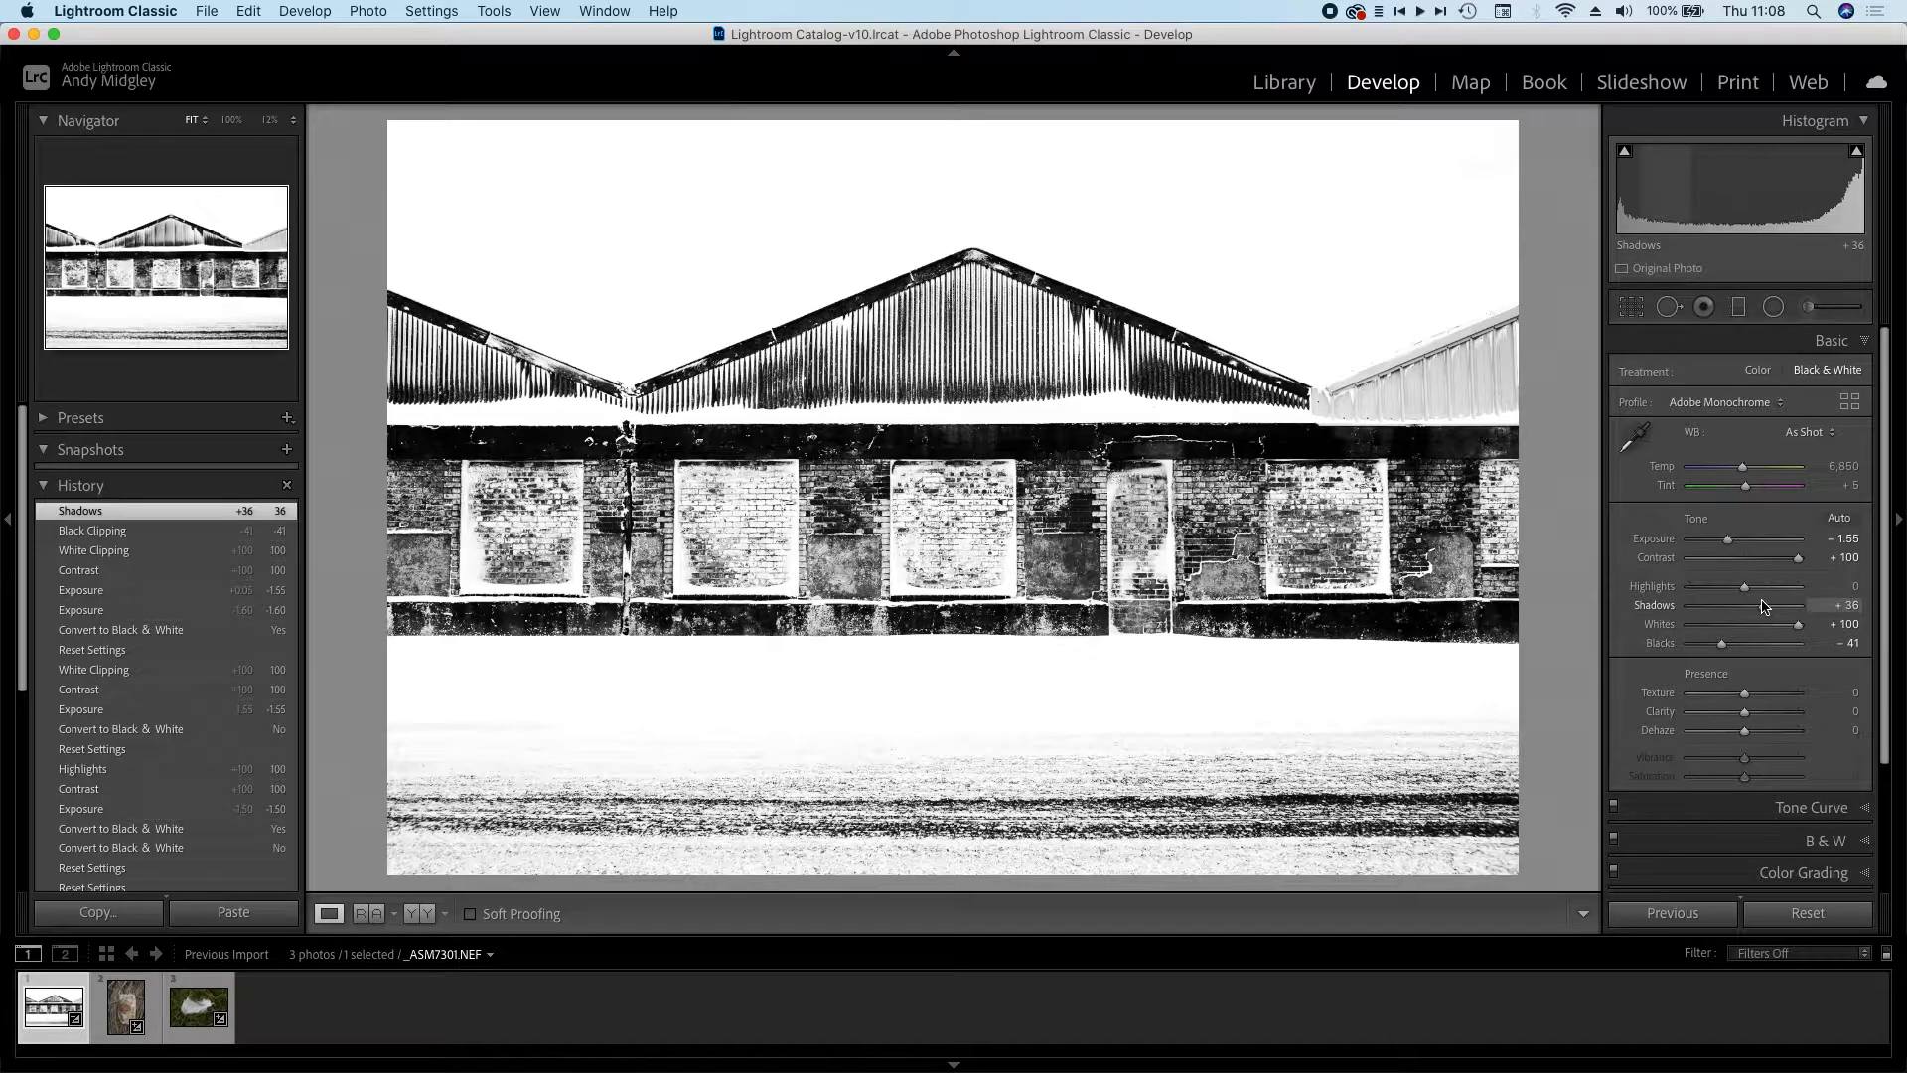
{"action": "left_click_drag", "start_coordinate": [1722, 646], "coordinate": [1712, 651]}
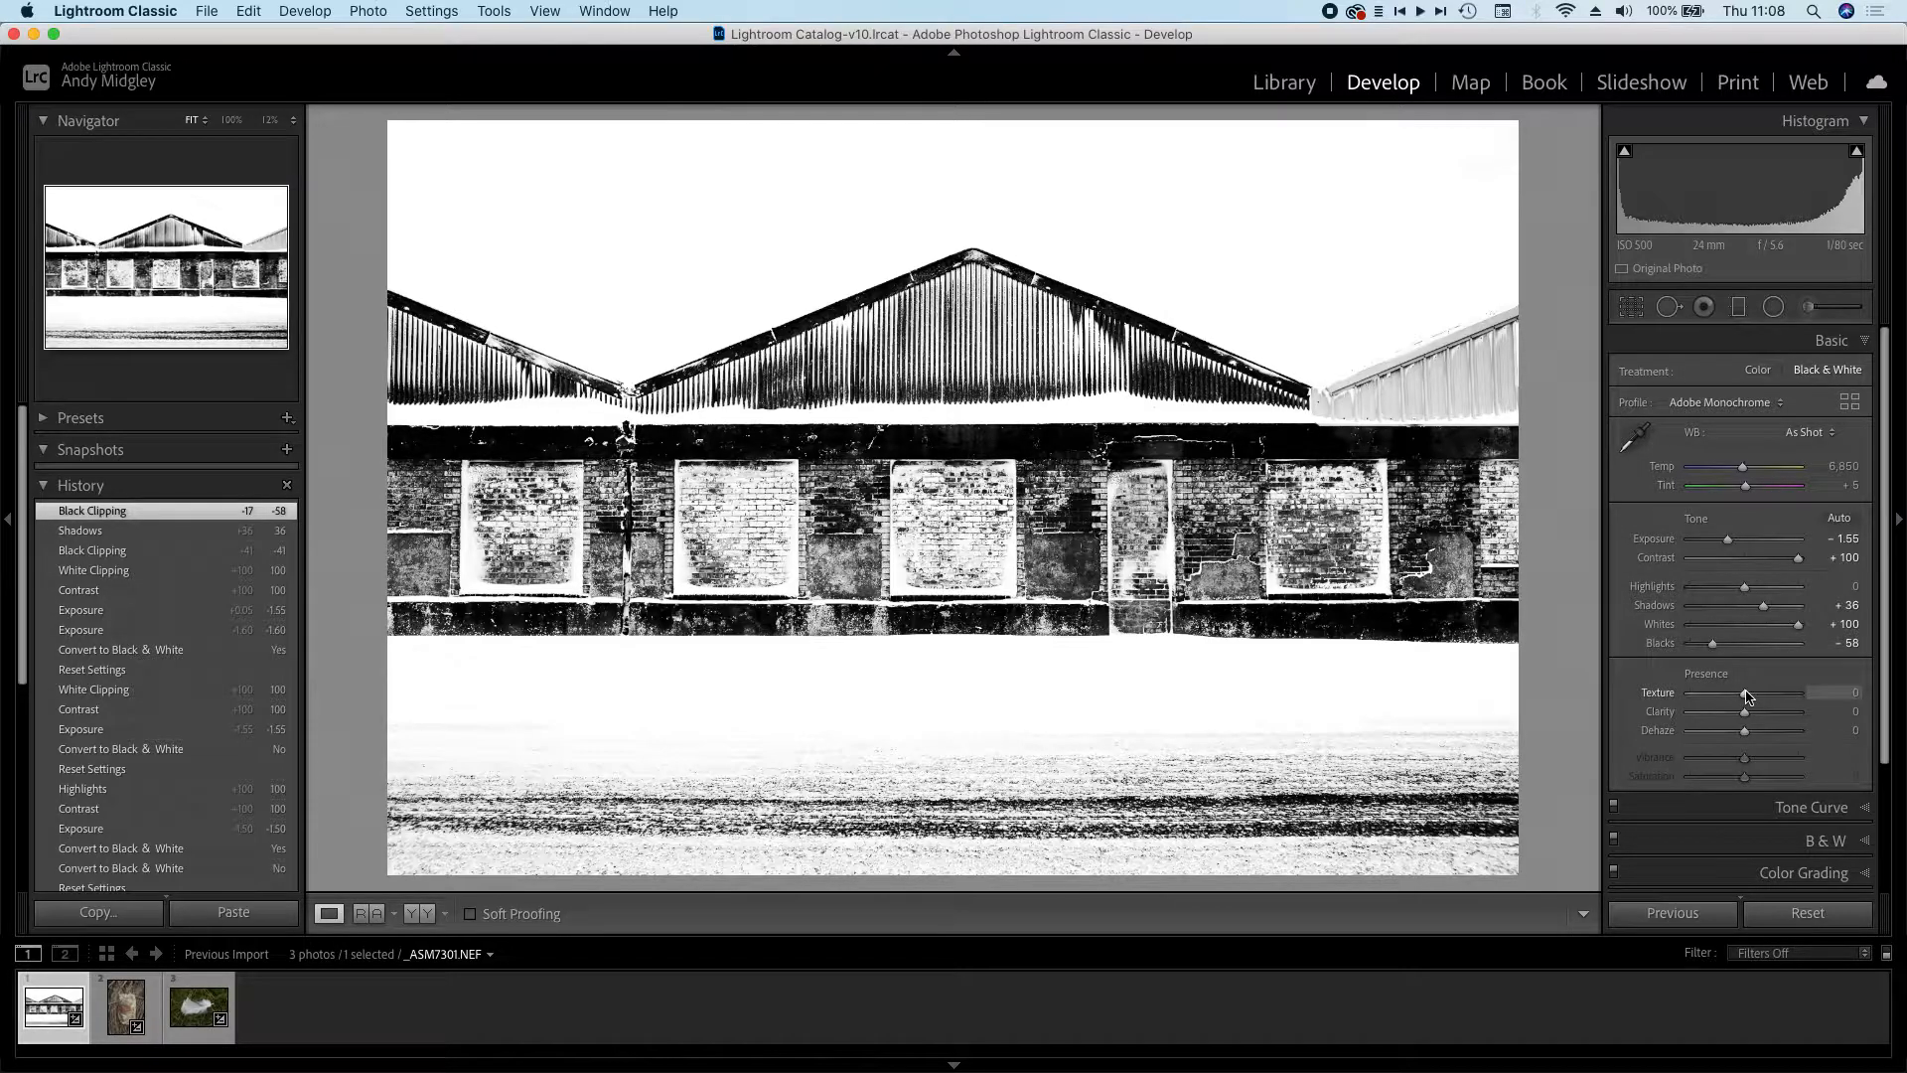
{"action": "left_click_drag", "start_coordinate": [1747, 695], "coordinate": [1784, 697]}
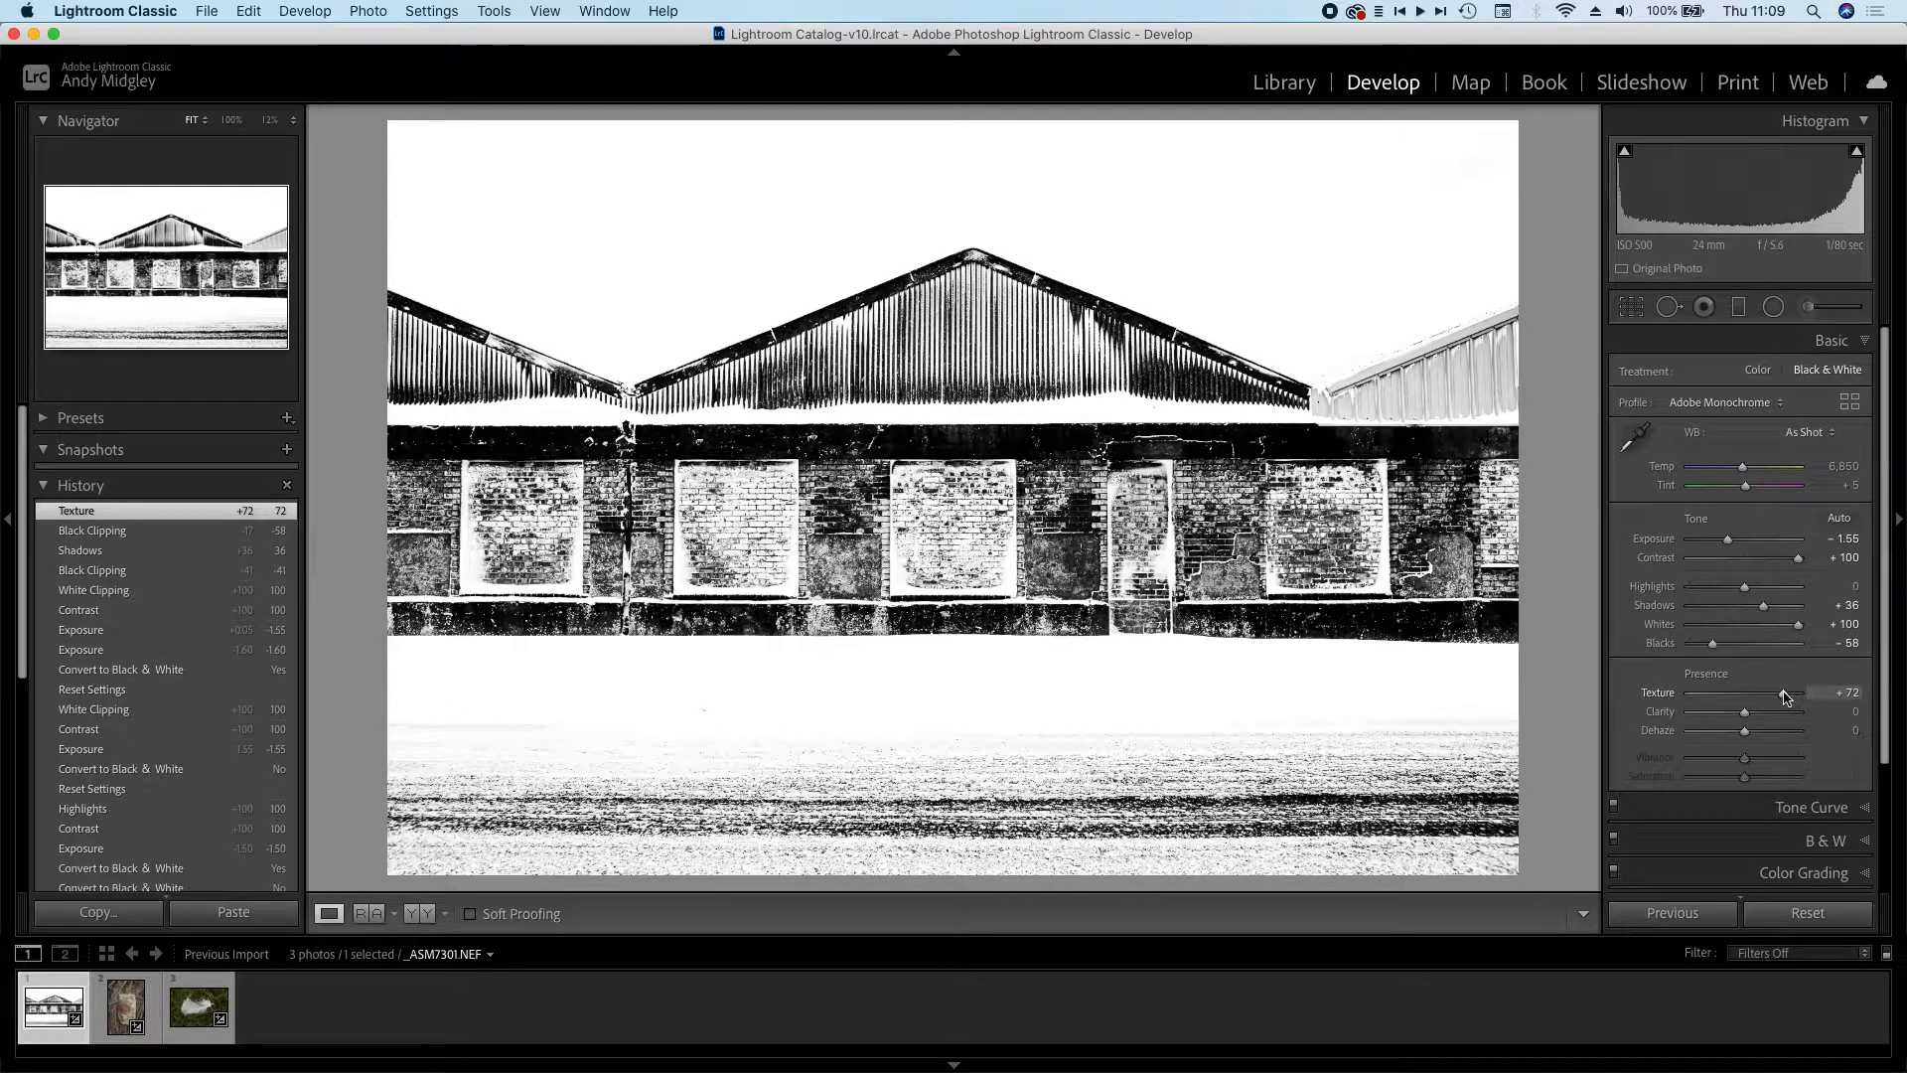
- Correct the warehouse photo's vertical perspective to -5 and constrain the crop to the image
{"action": "scroll", "coordinate": [1728, 834], "scroll_direction": "down", "scroll_amount": 3}
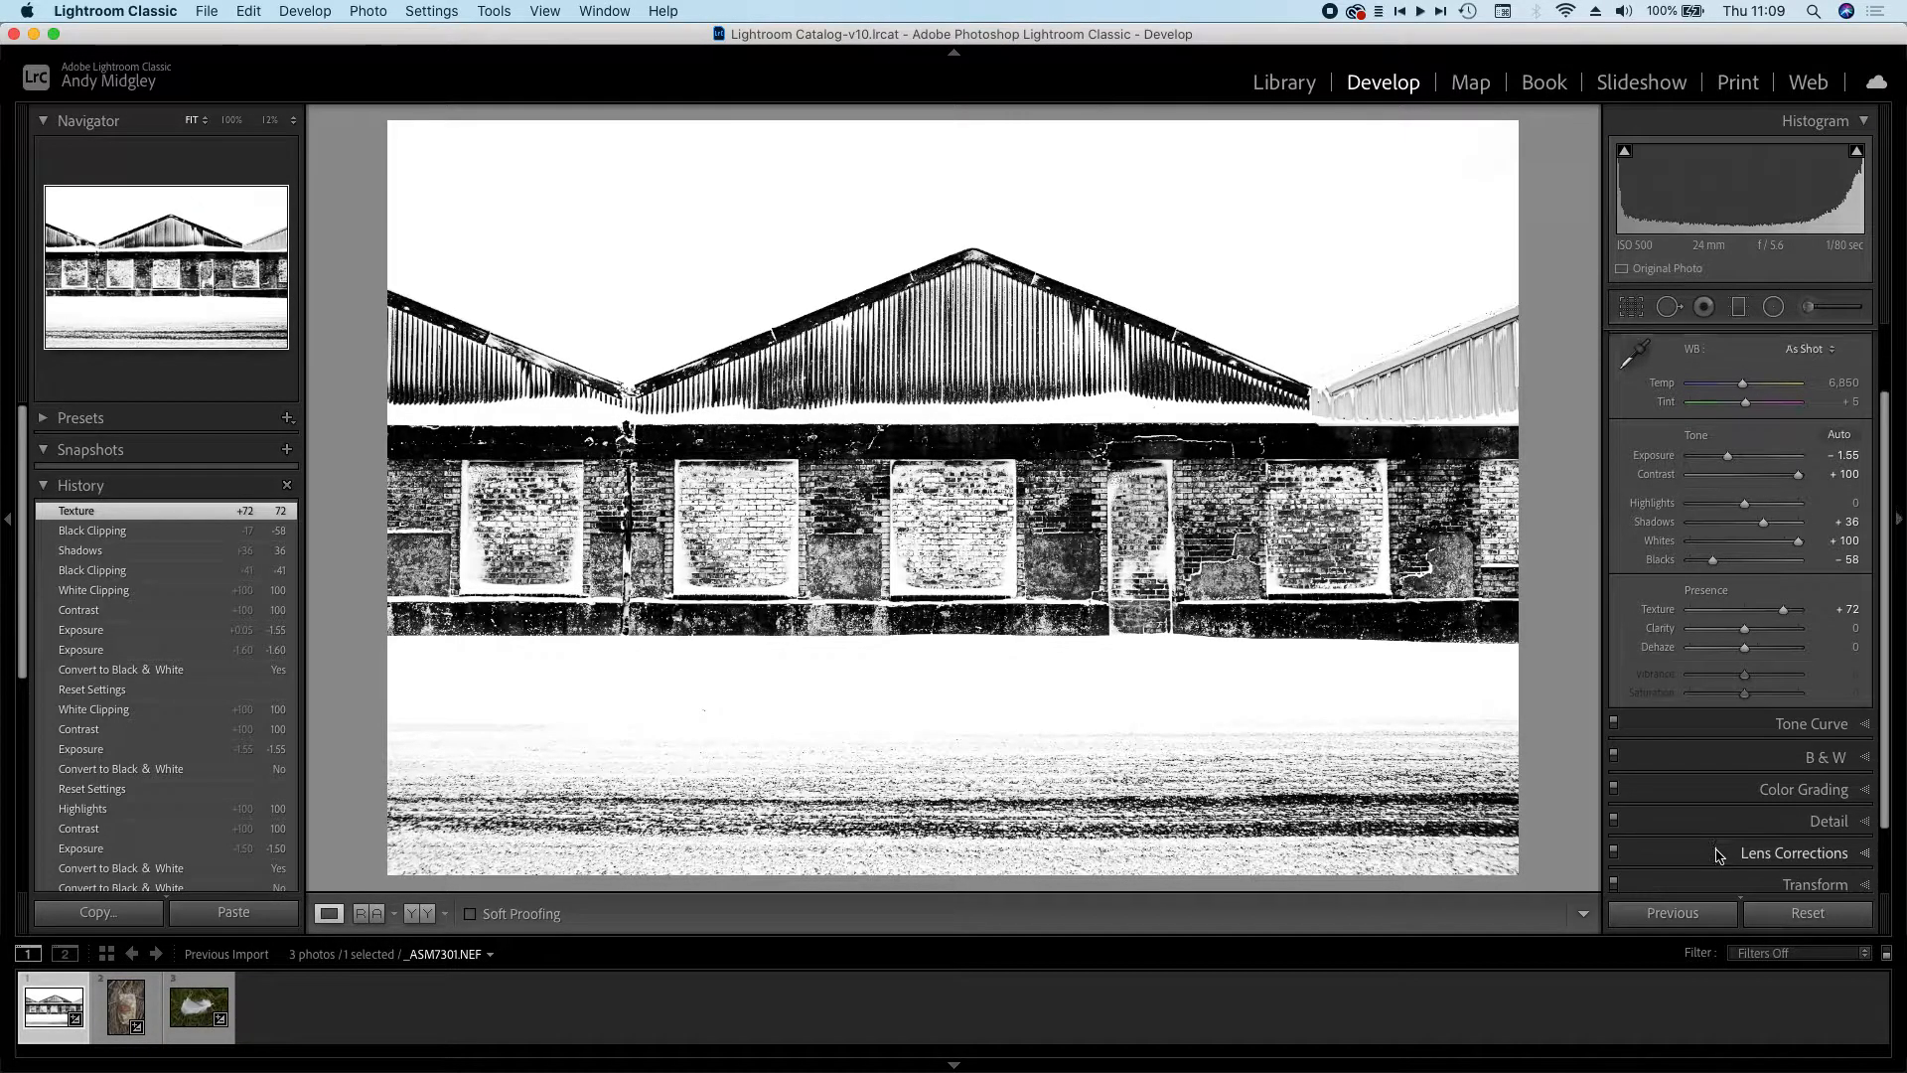
{"action": "scroll", "coordinate": [1719, 857], "scroll_direction": "down", "scroll_amount": 2}
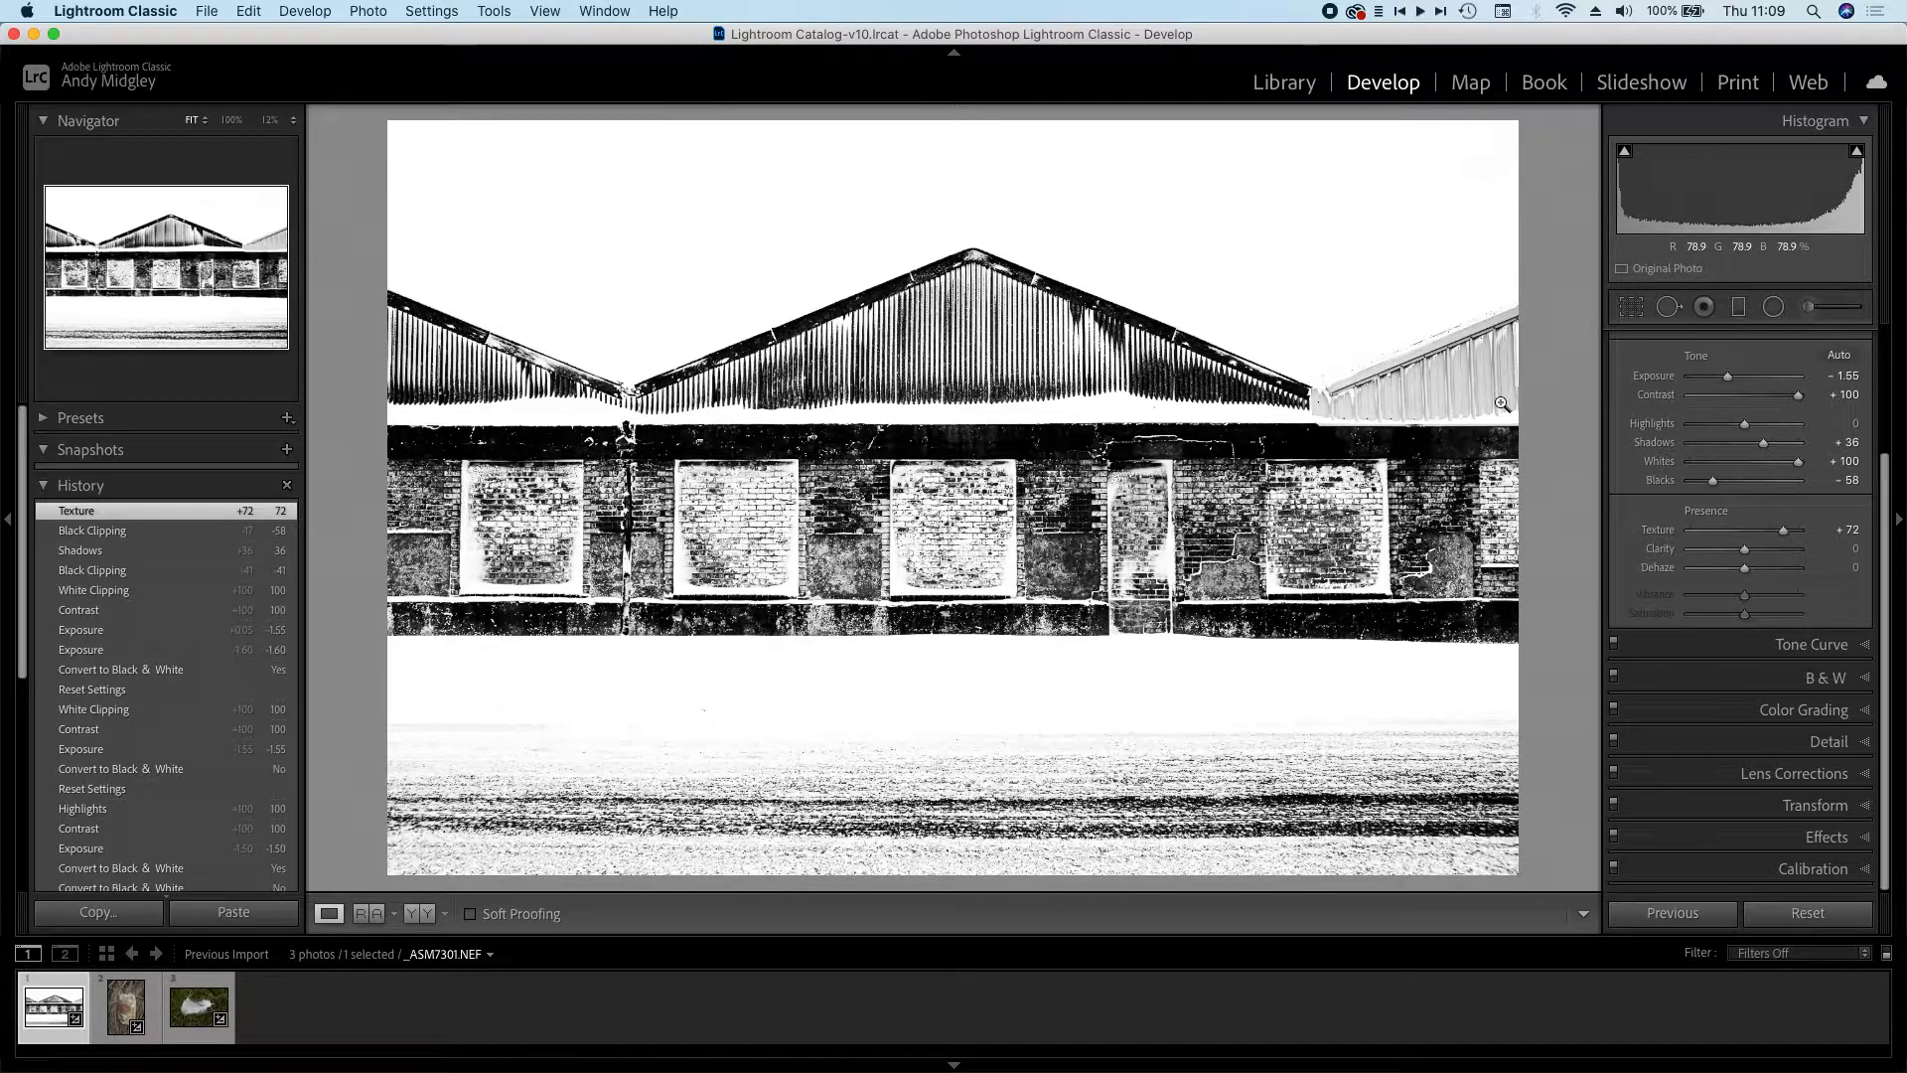
{"action": "left_click", "coordinate": [1730, 806]}
{"action": "left_click_drag", "start_coordinate": [1744, 662], "coordinate": [1740, 668]}
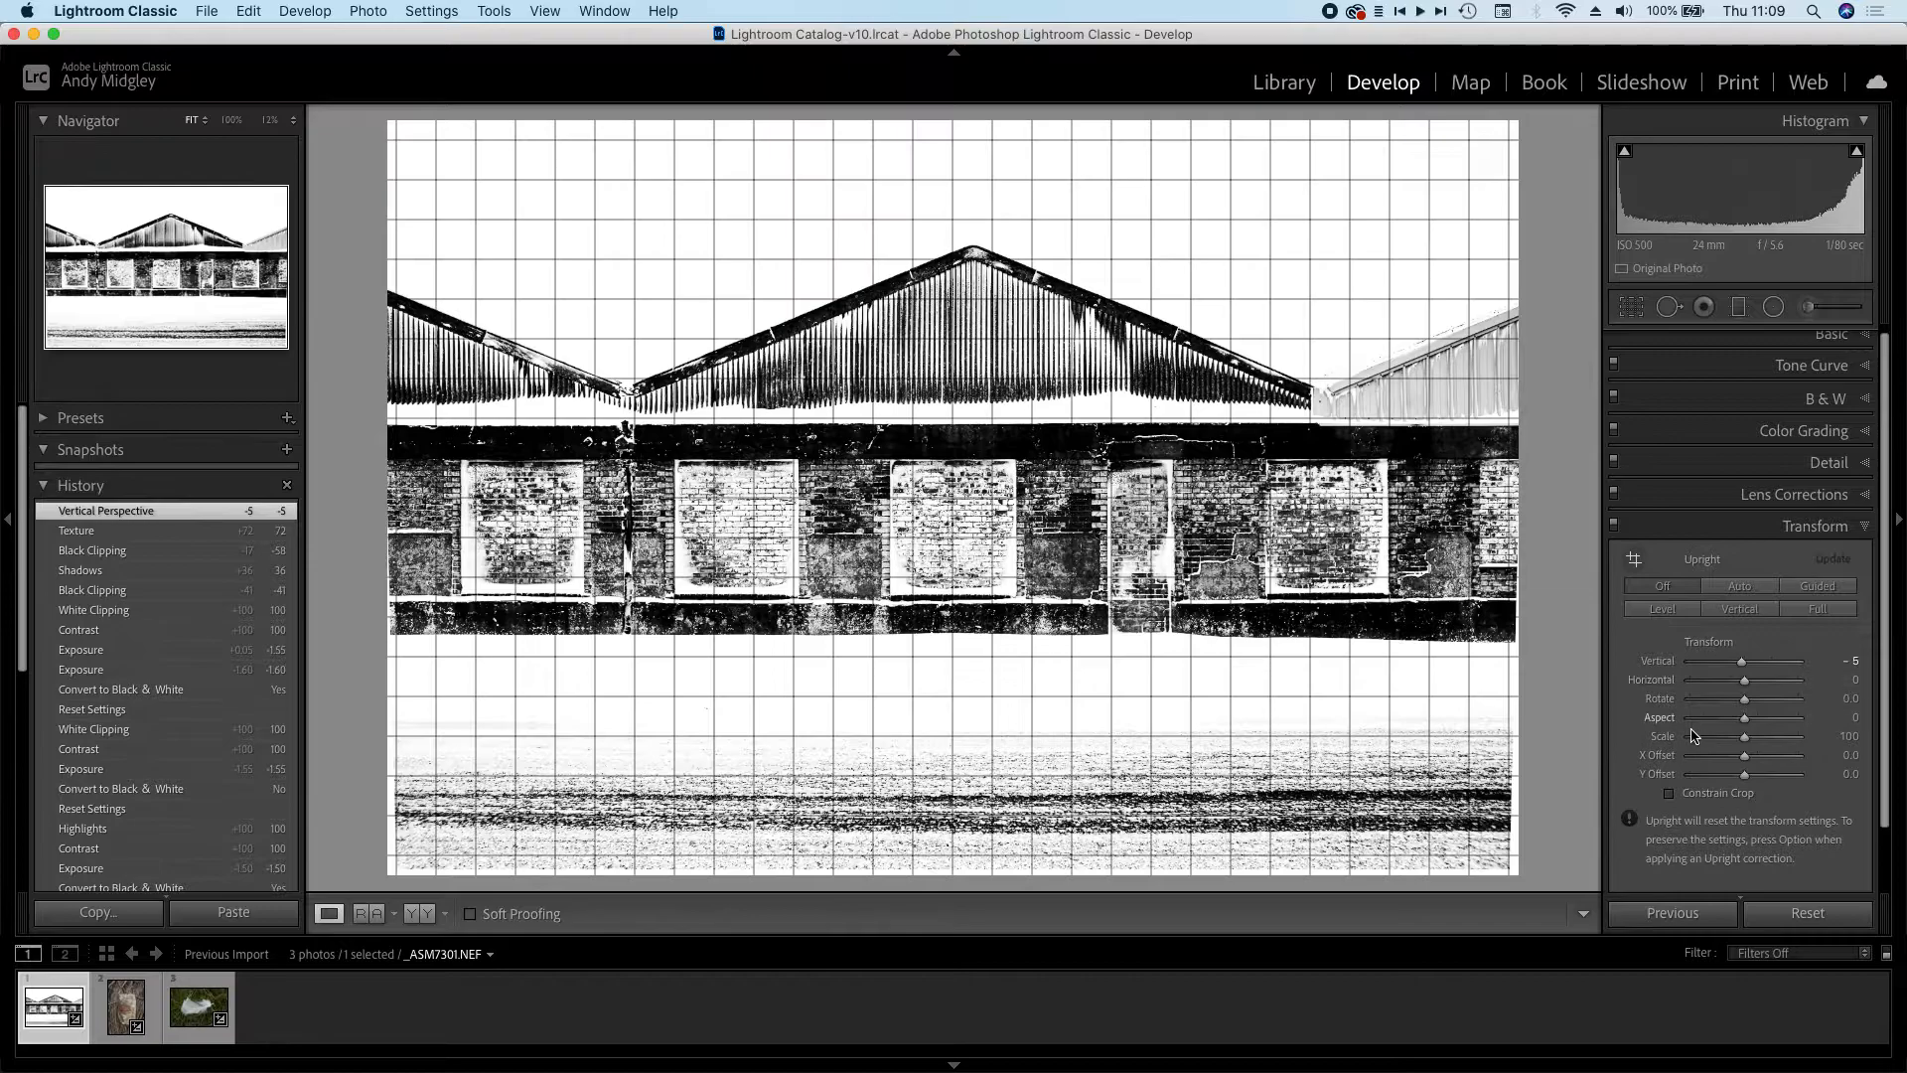
{"action": "left_click", "coordinate": [1694, 798]}
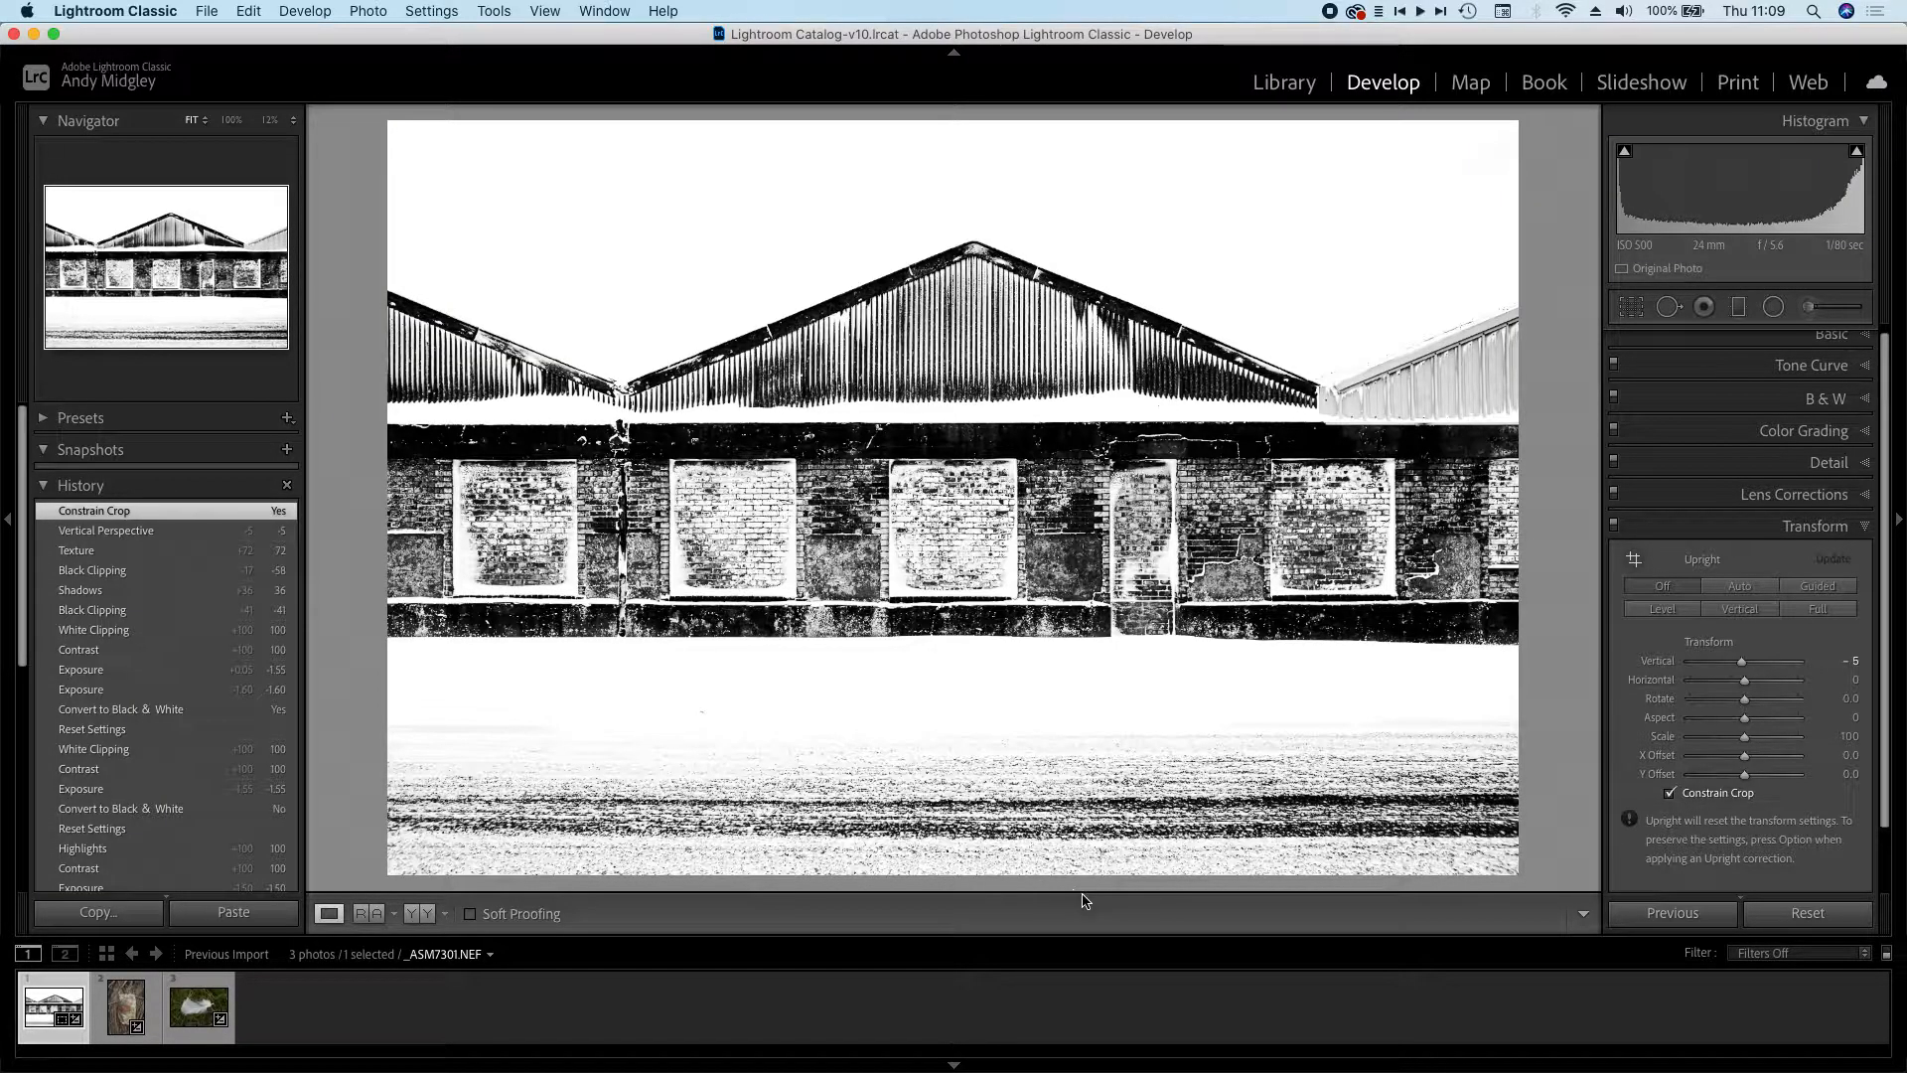
- Convert the photo of the crushed can to black and white, with exposure at -3.50 and contrast at +100
{"action": "left_click", "coordinate": [125, 1007]}
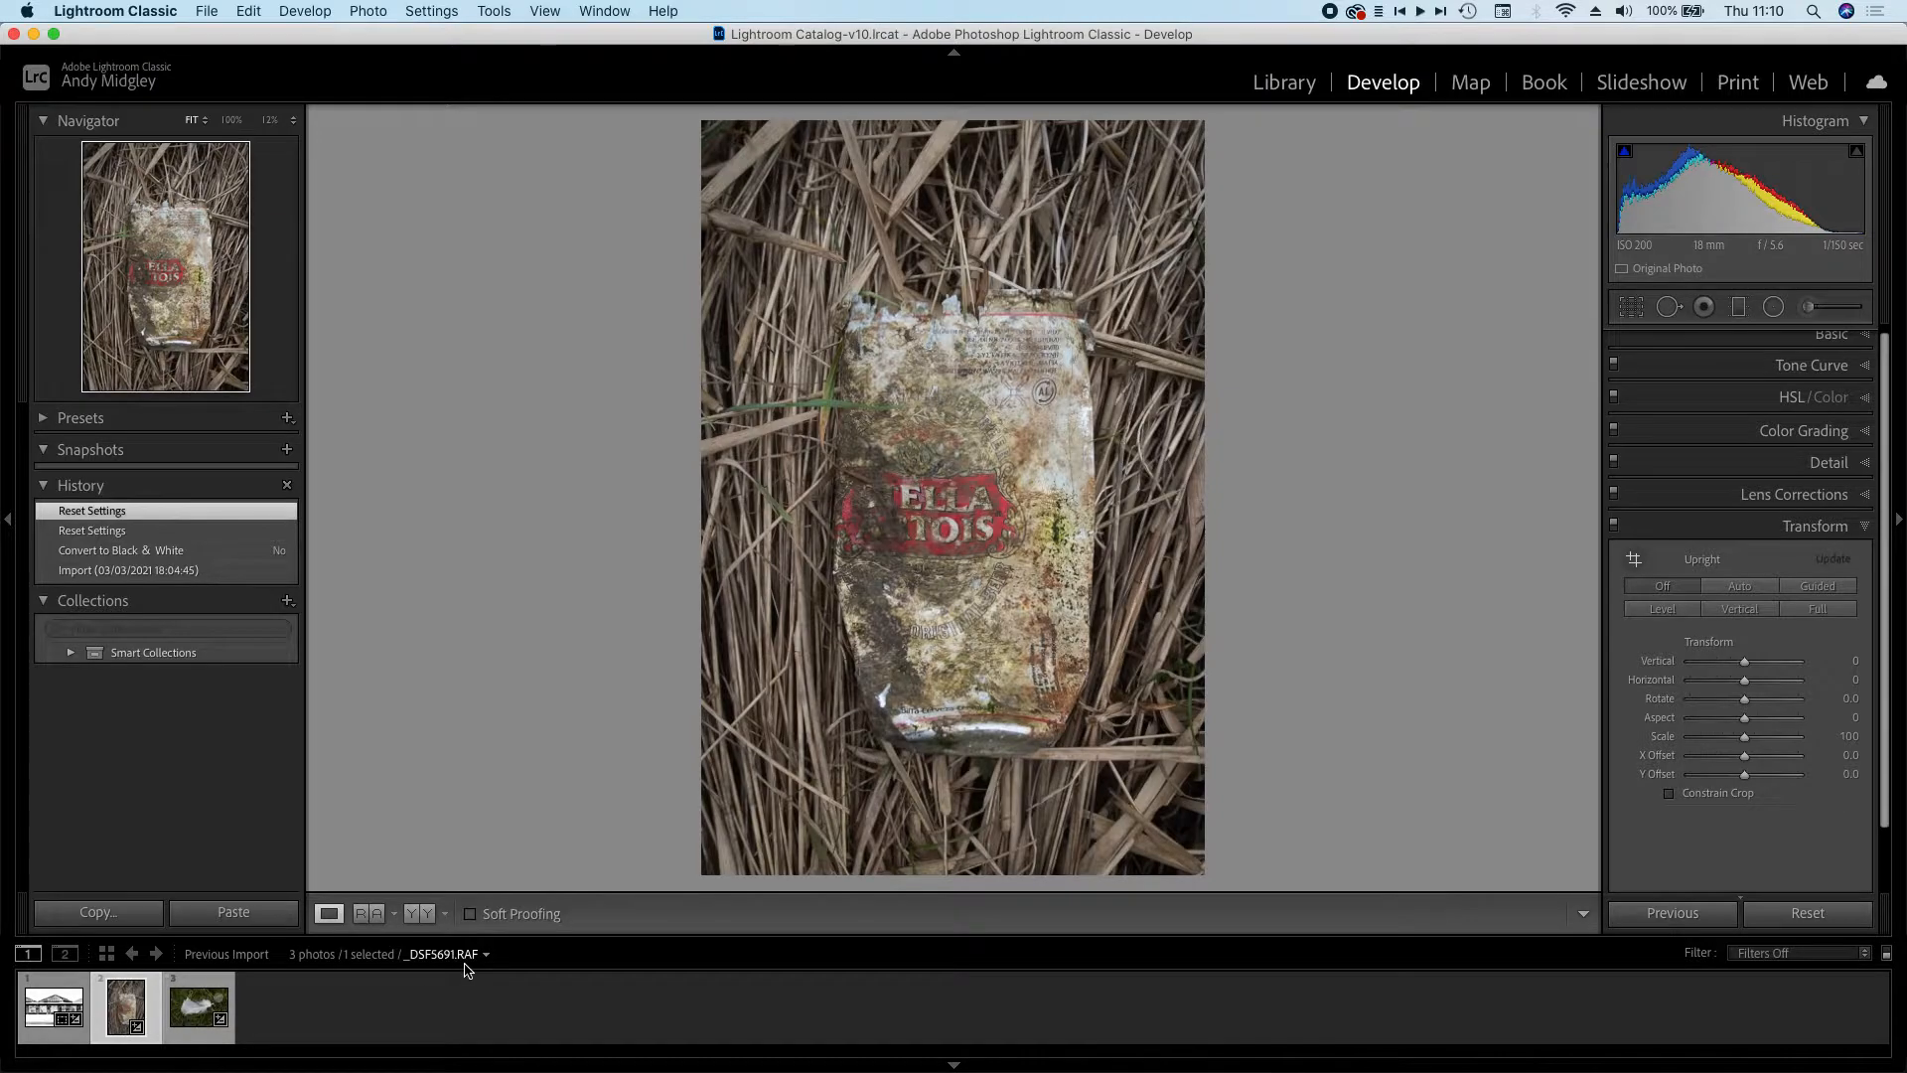
{"action": "scroll", "coordinate": [1735, 425], "scroll_direction": "up", "scroll_amount": 1}
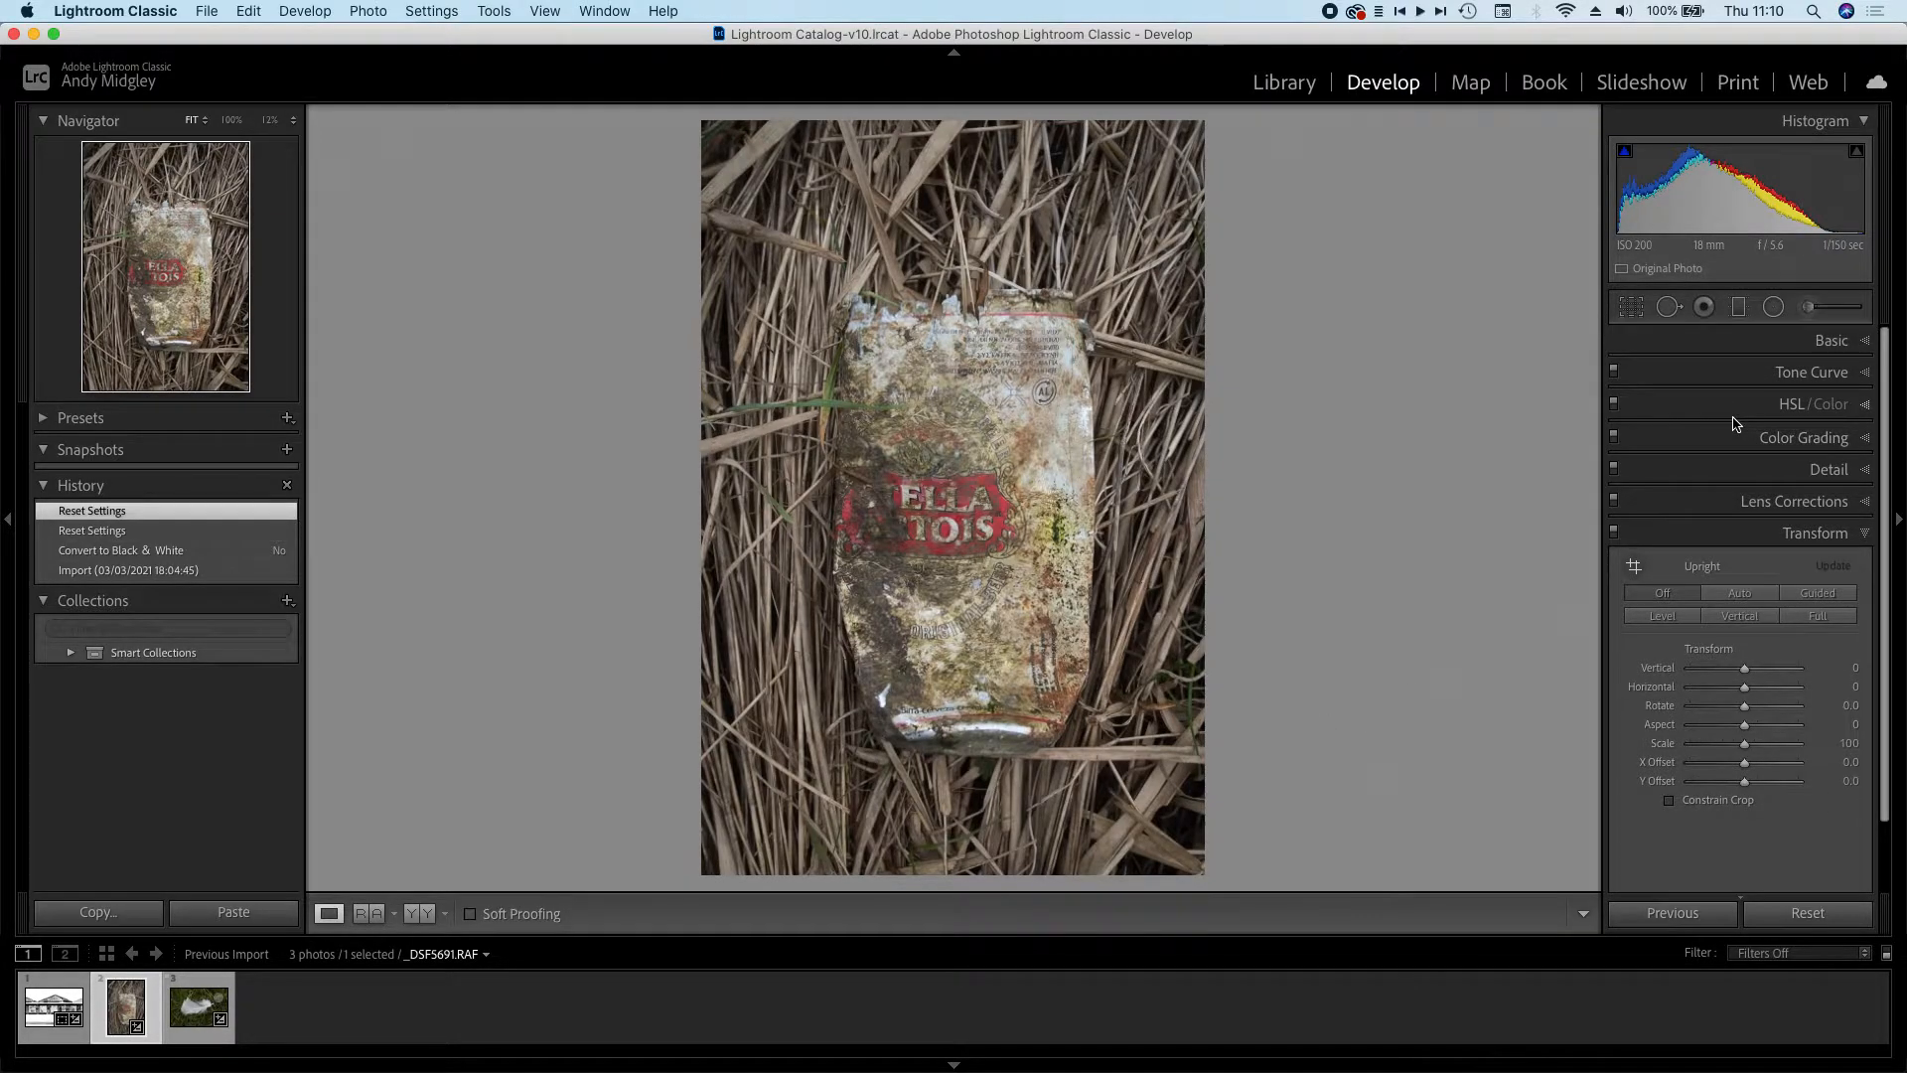
{"action": "left_click", "coordinate": [1763, 350]}
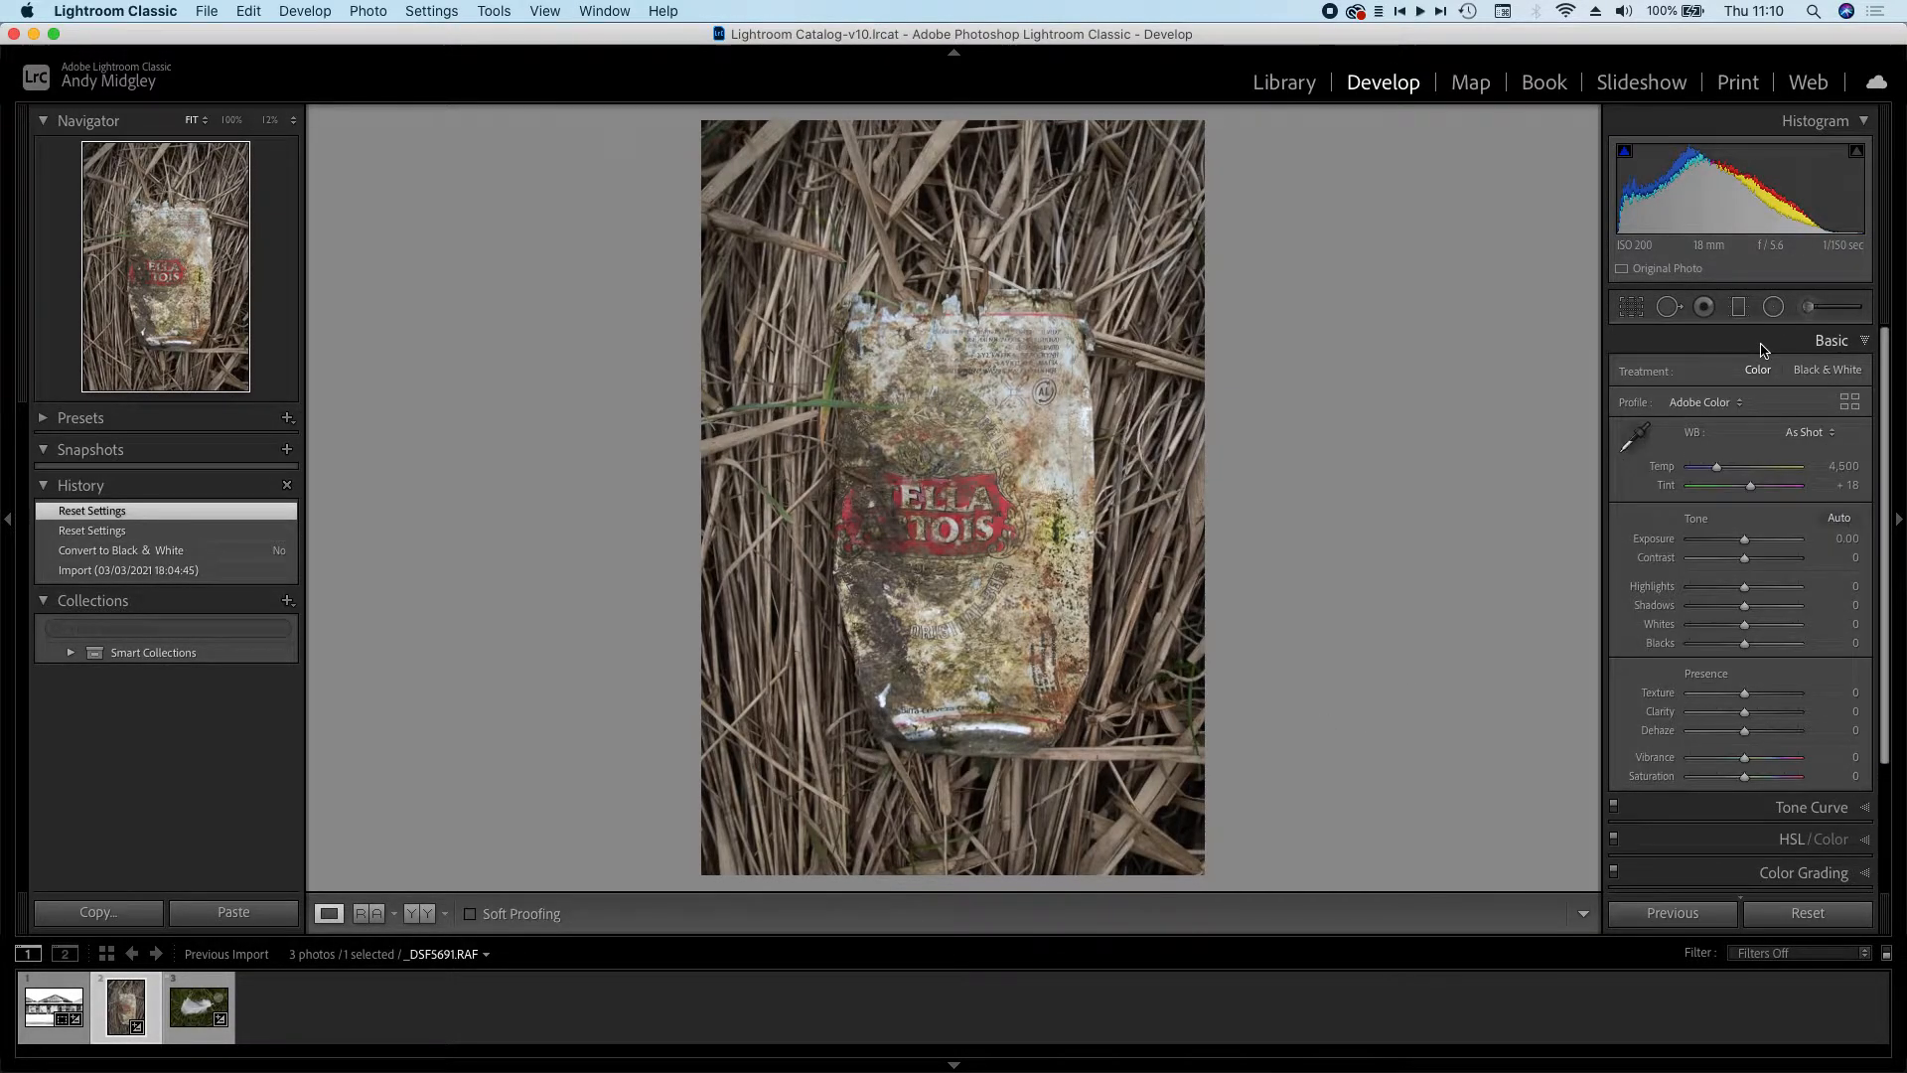
{"action": "left_click", "coordinate": [1814, 371]}
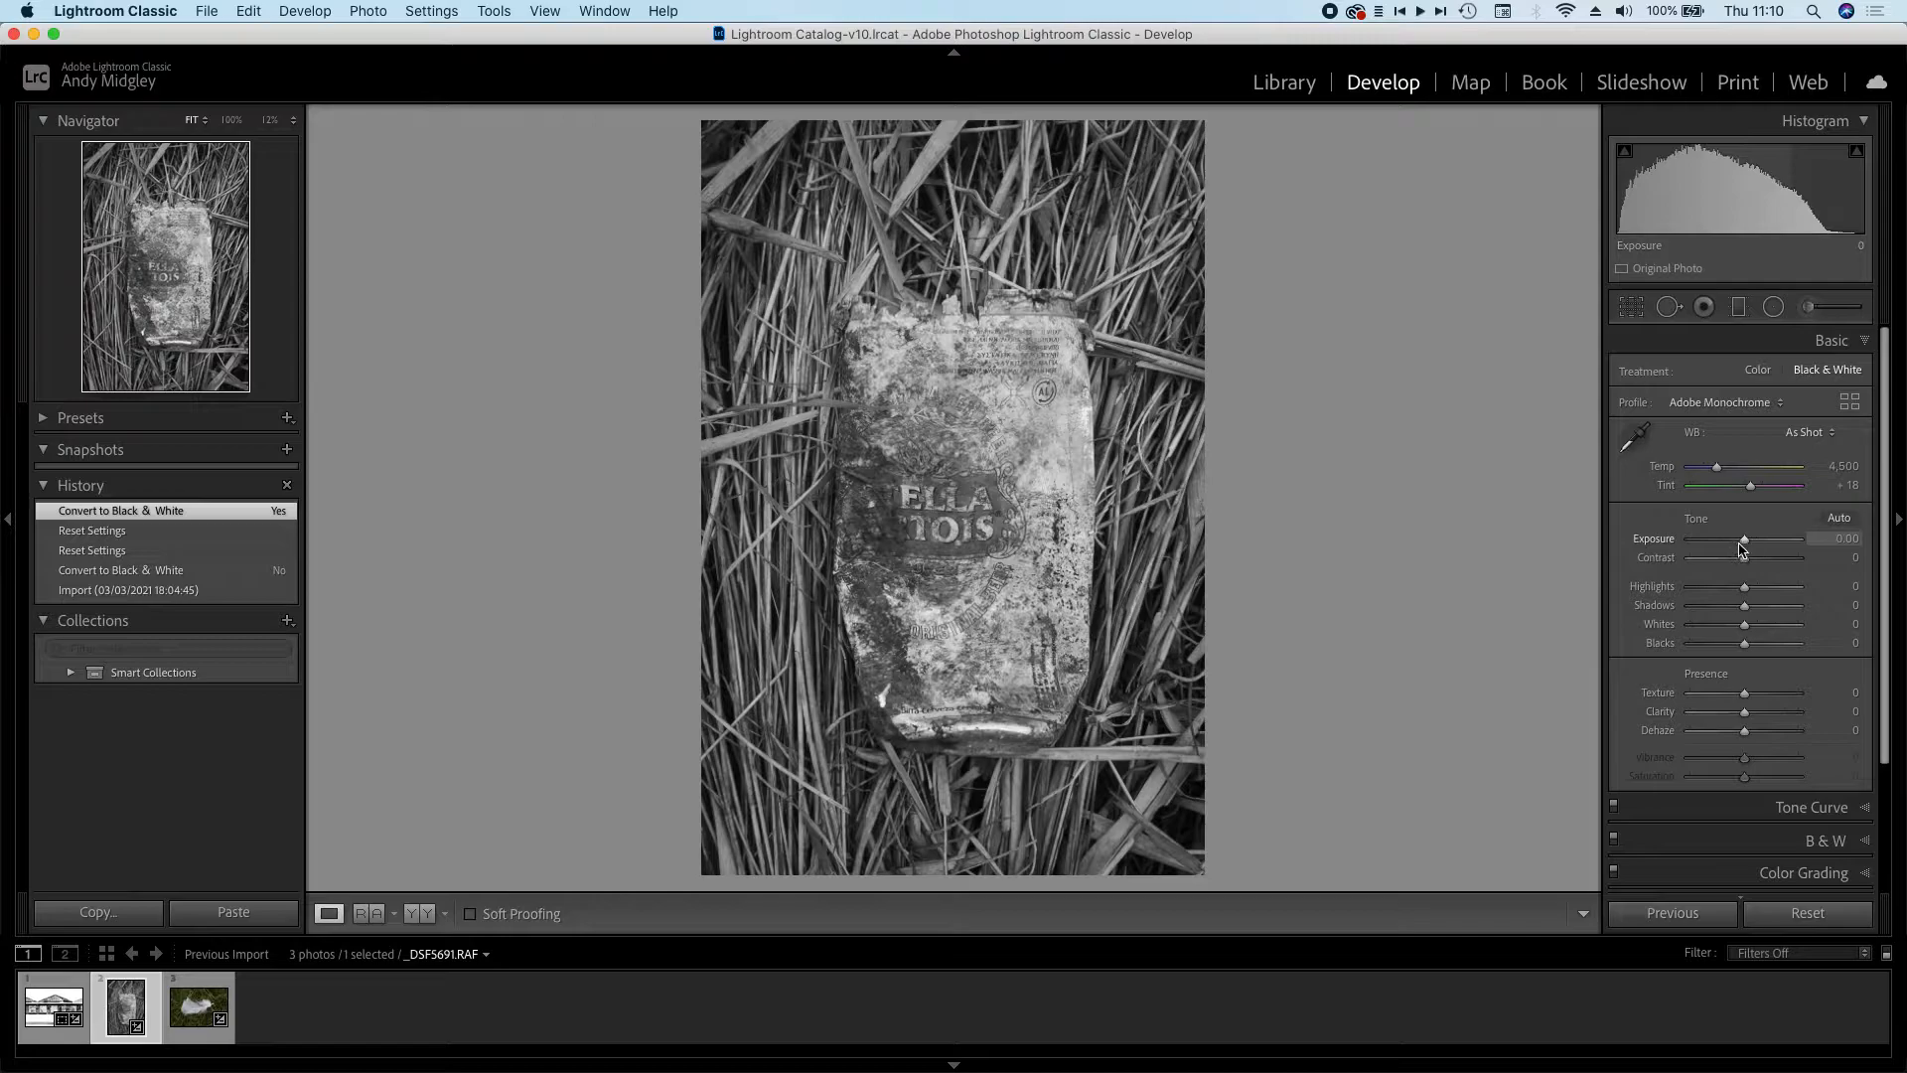
{"action": "left_click_drag", "start_coordinate": [1745, 545], "coordinate": [1706, 547]}
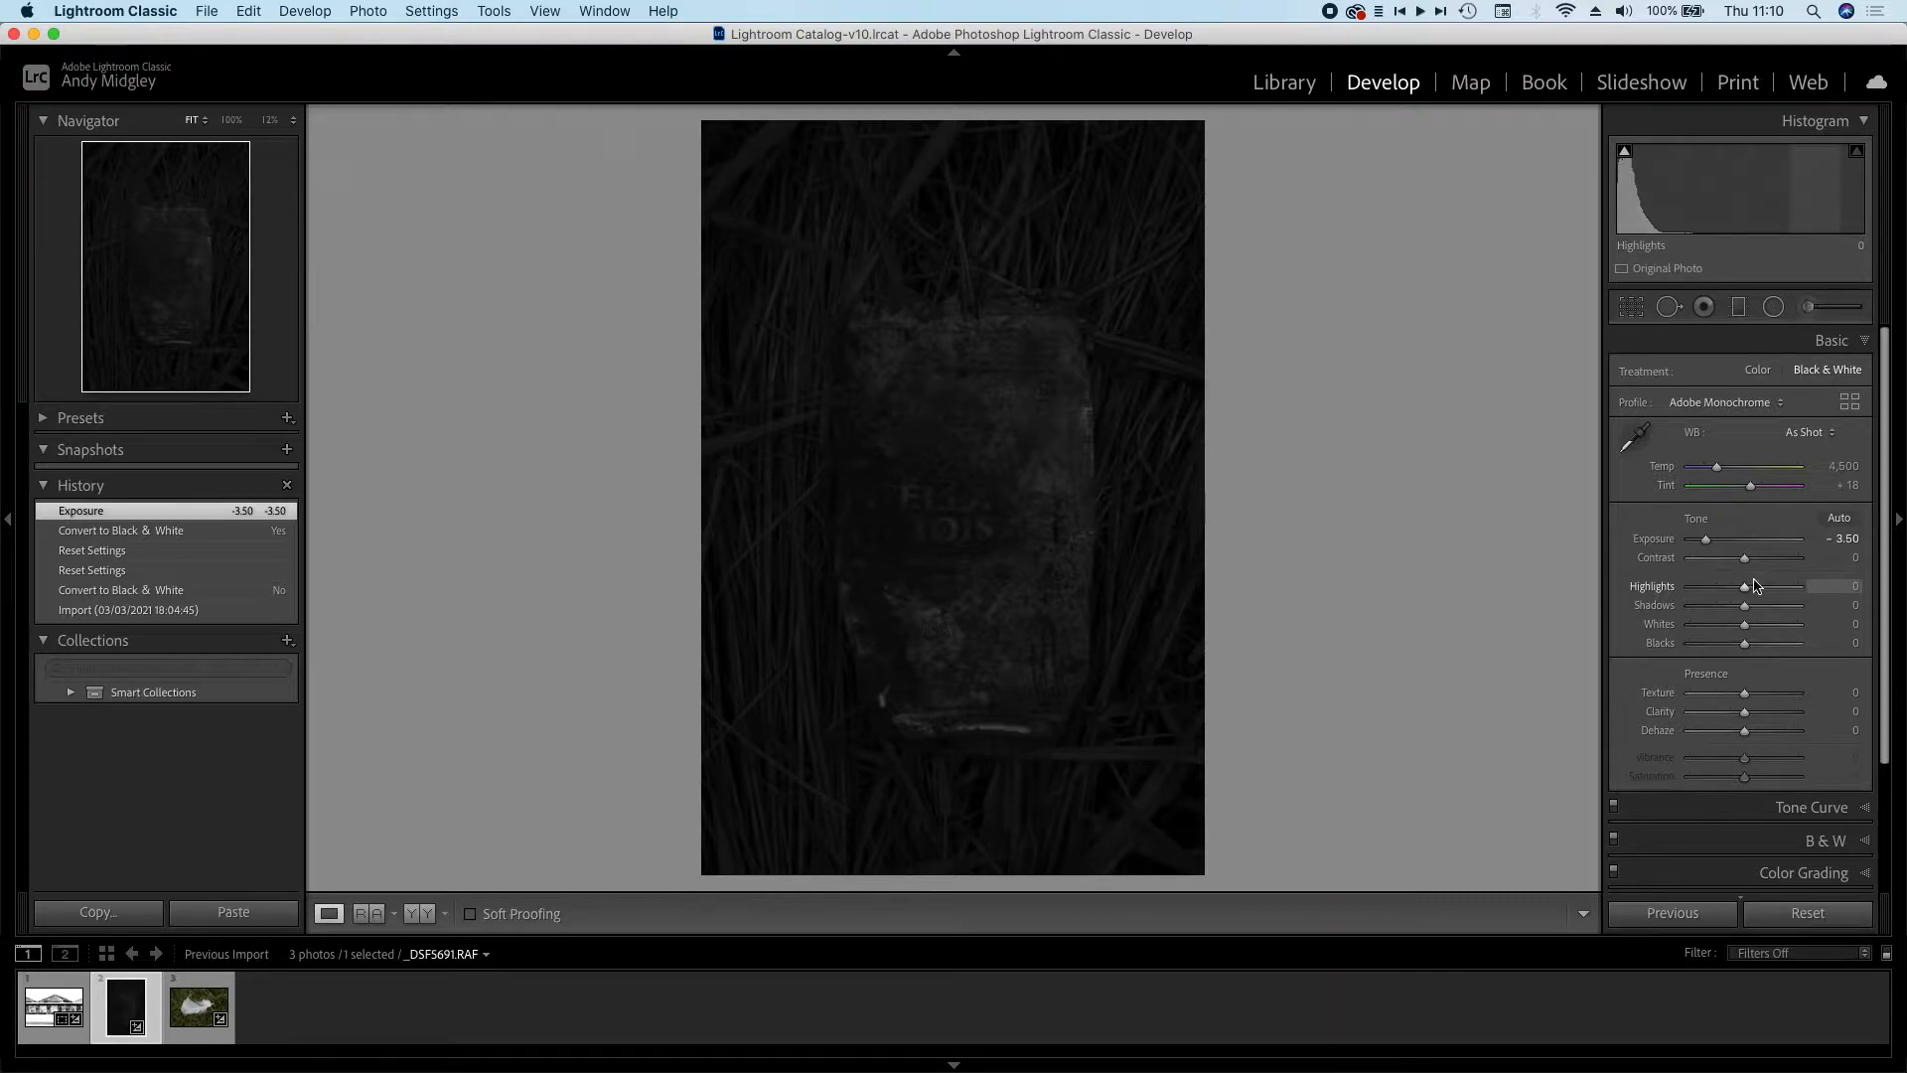
{"action": "left_click_drag", "start_coordinate": [1748, 563], "coordinate": [1824, 551]}
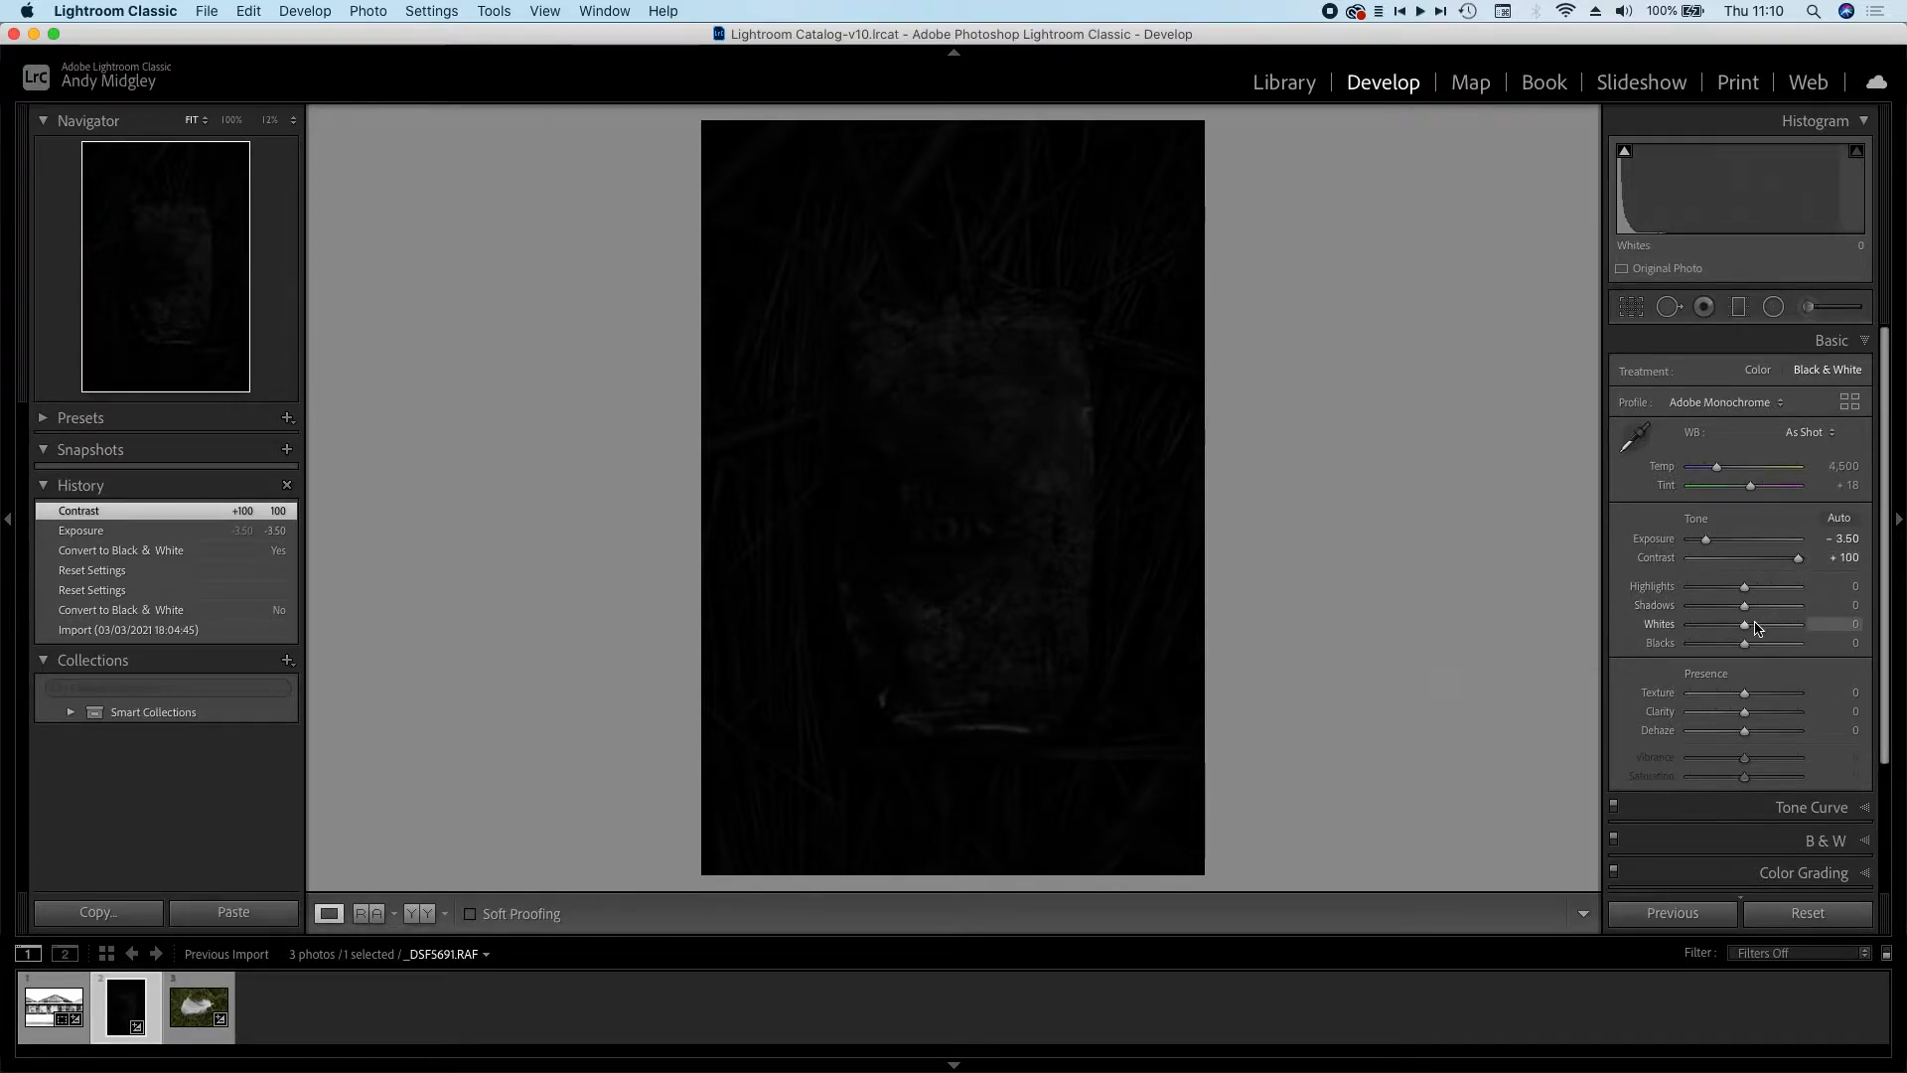
- Set the can photo's highlights to +48, shadows to +95, whites to +100, blacks to -17 and texture to +46
{"action": "left_click_drag", "start_coordinate": [1745, 587], "coordinate": [1774, 593]}
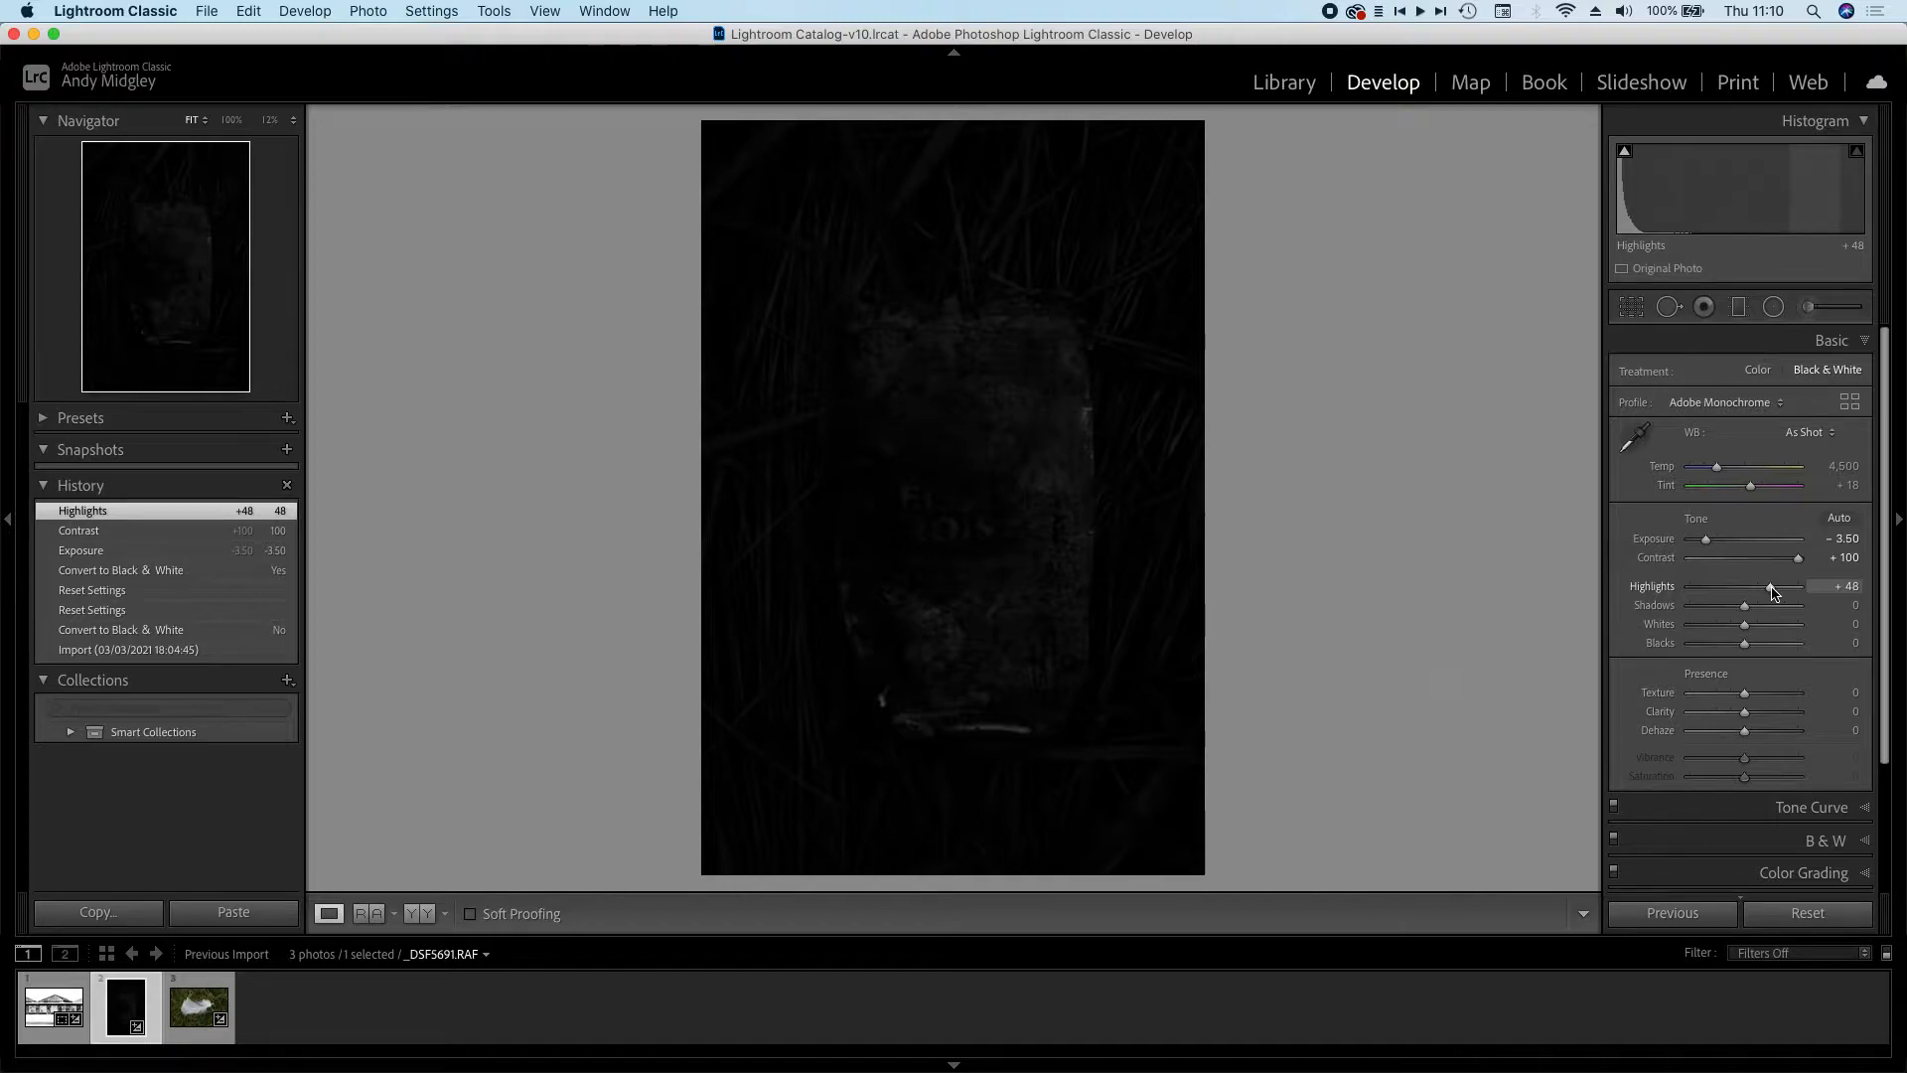
{"action": "left_click_drag", "start_coordinate": [1746, 610], "coordinate": [1798, 613]}
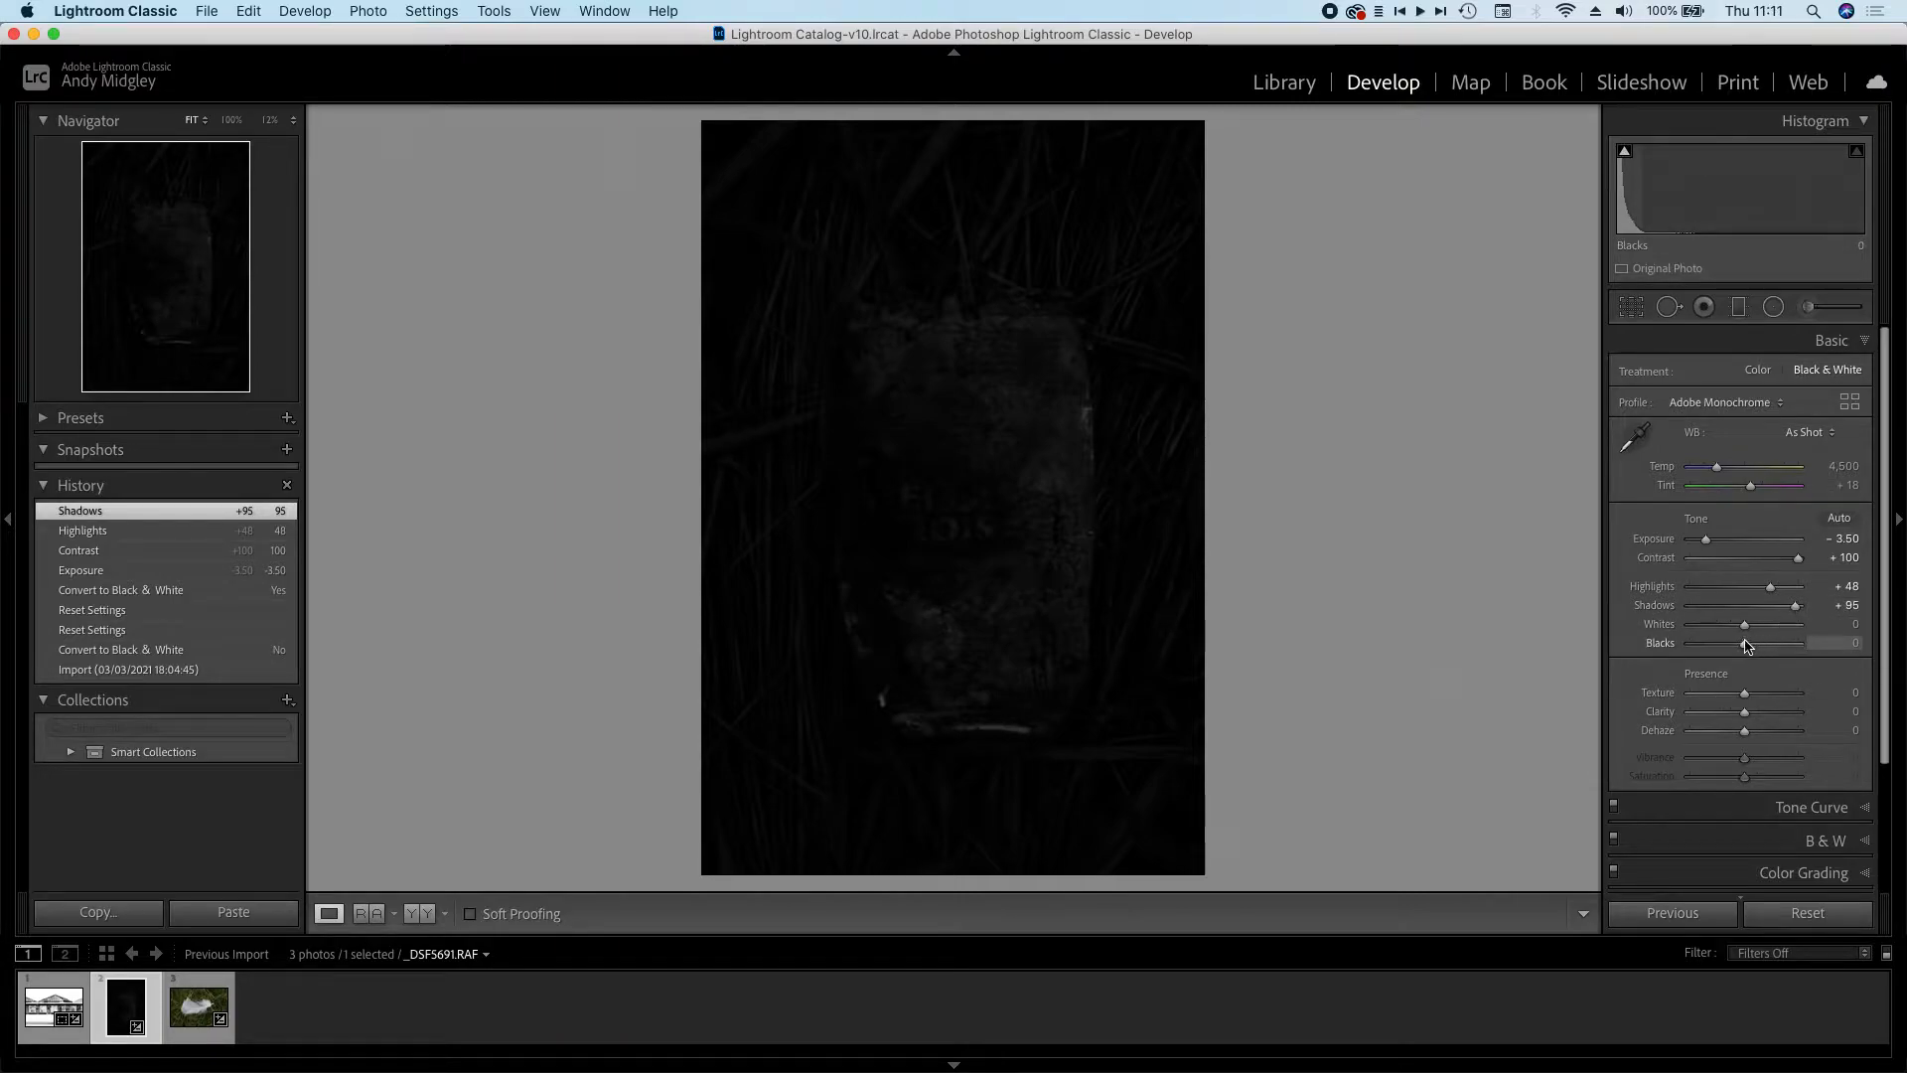
{"action": "left_click_drag", "start_coordinate": [1748, 630], "coordinate": [1822, 622]}
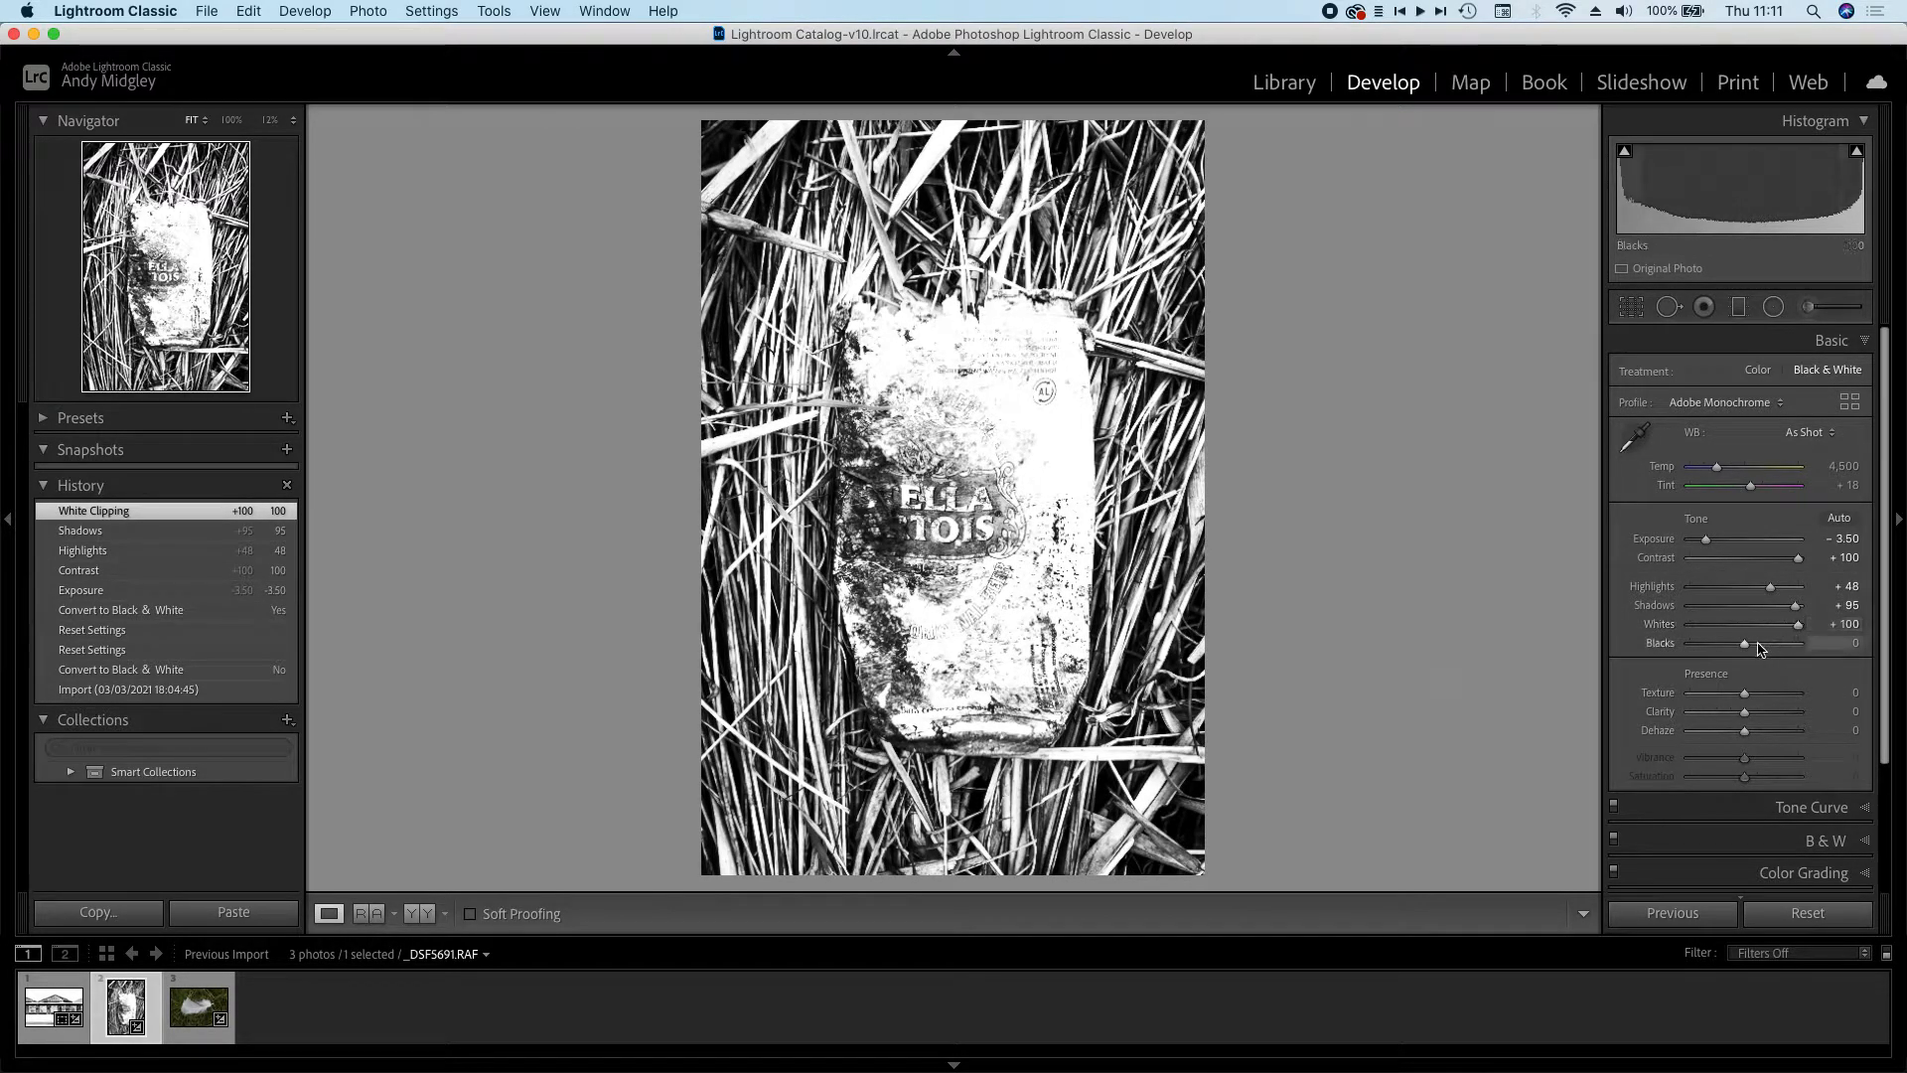
{"action": "mouse_move", "coordinate": [1748, 647]}
{"action": "left_mouse_down"}
{"action": "mouse_move", "coordinate": [1644, 652]}
{"action": "mouse_move", "coordinate": [1740, 658]}
{"action": "left_mouse_up"}
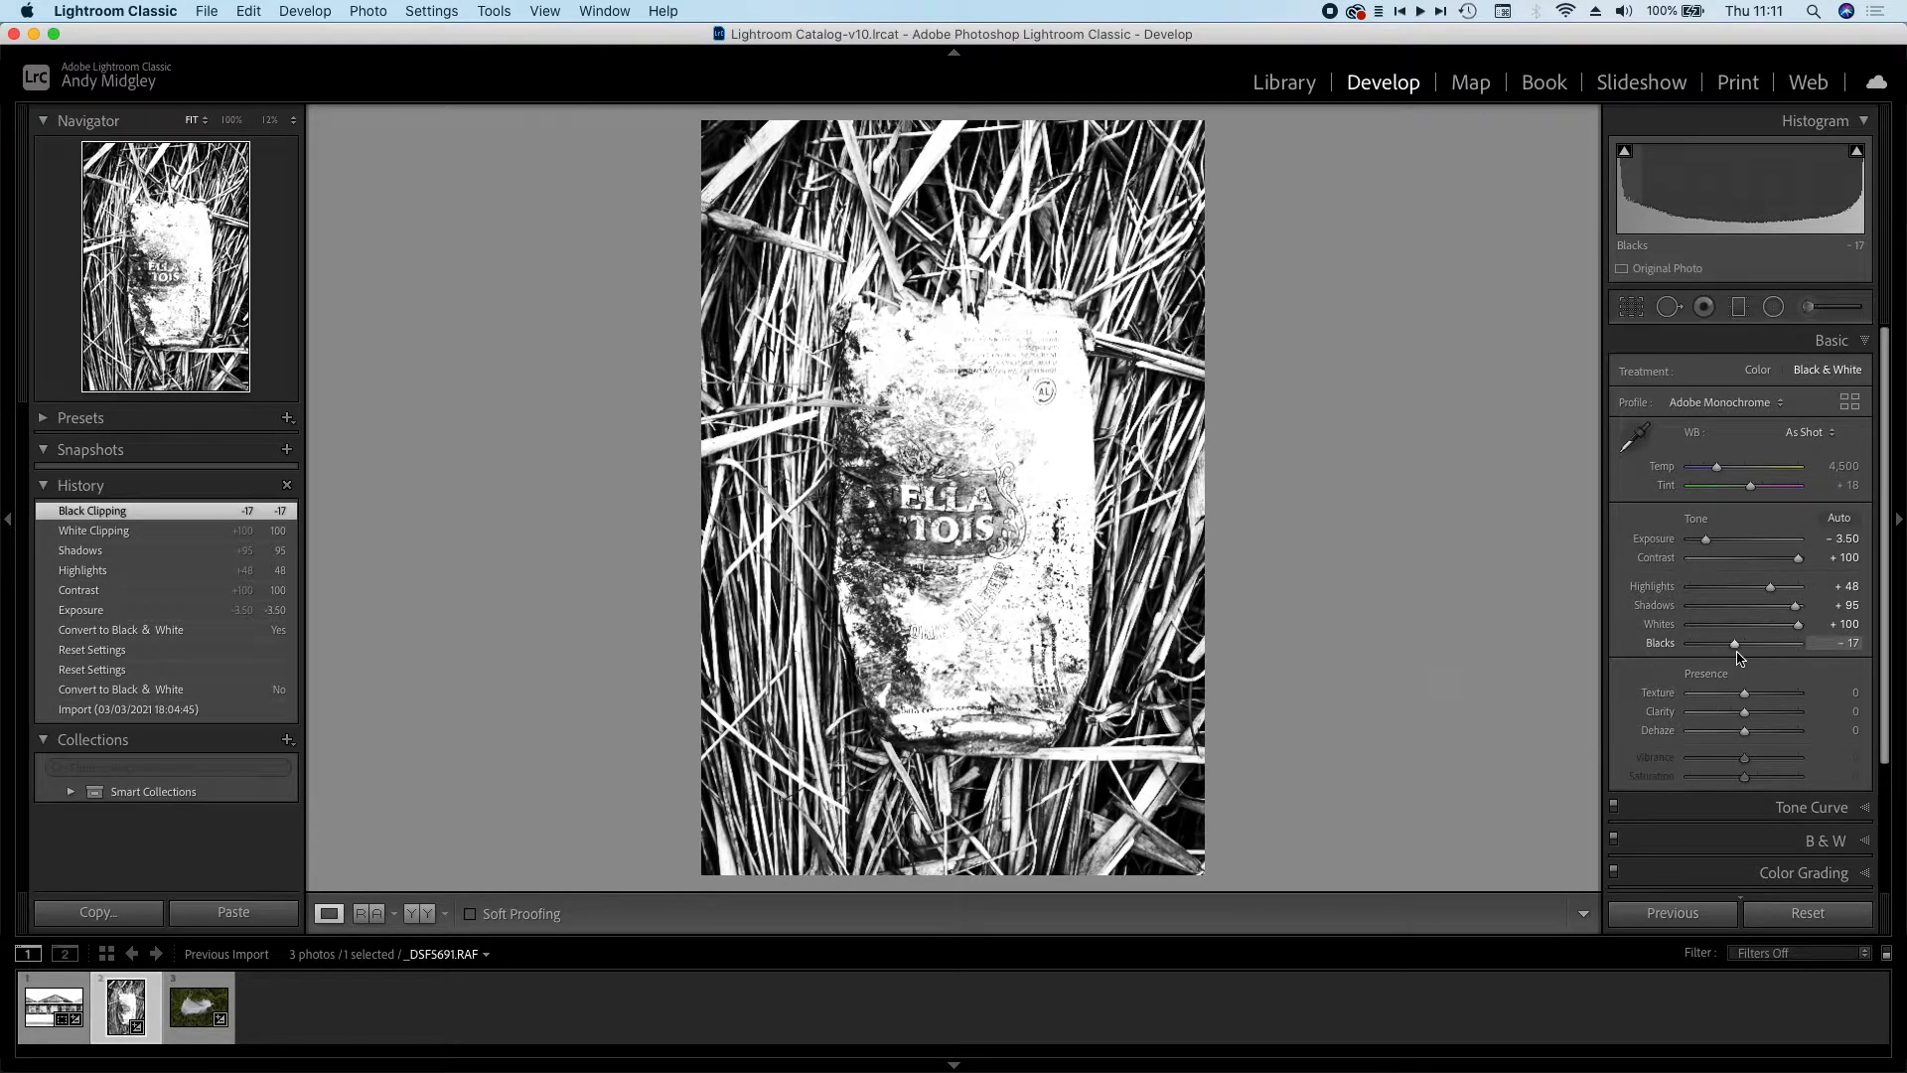
{"action": "left_click_drag", "start_coordinate": [1745, 694], "coordinate": [1773, 698]}
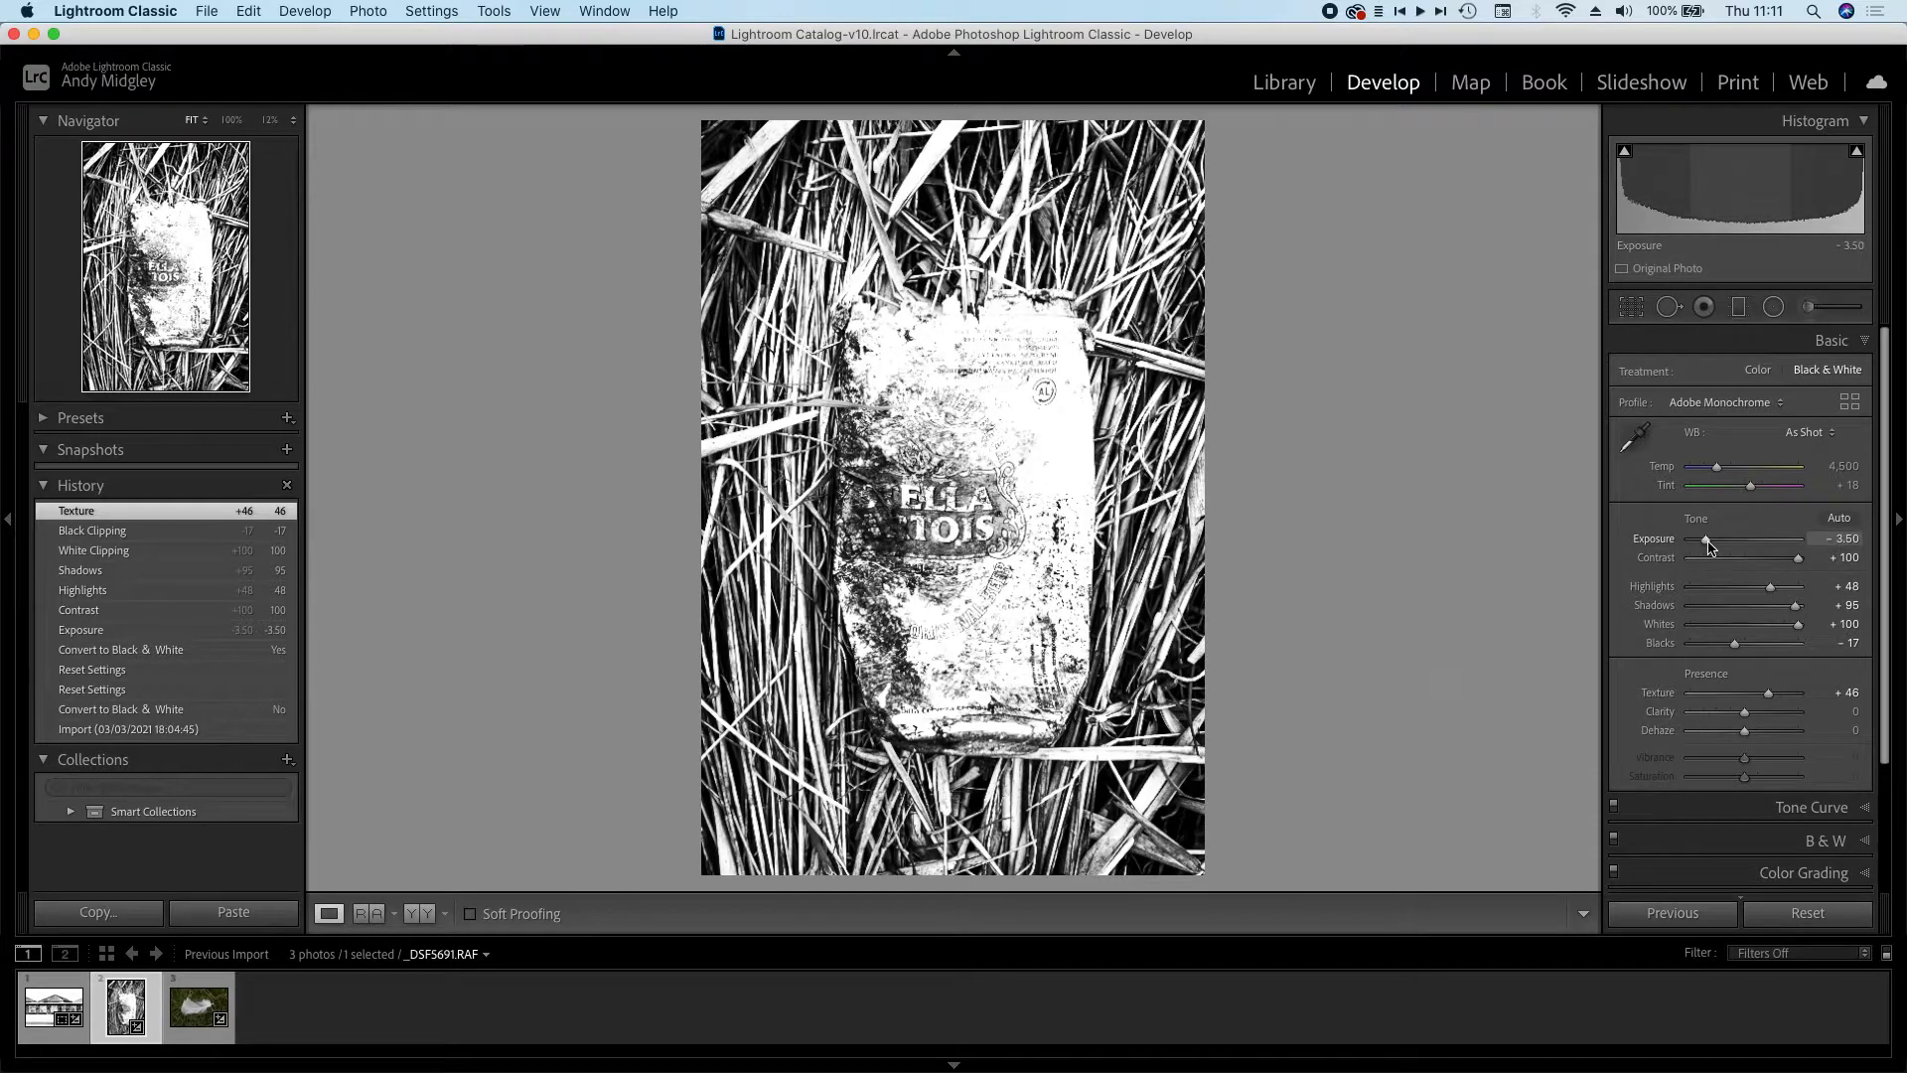
- Readjust the can photo to exposure -4.05, highlights +87 and shadows +65, and check its clipping in the histogram
{"action": "mouse_move", "coordinate": [1707, 544]}
{"action": "left_mouse_down"}
{"action": "mouse_move", "coordinate": [1726, 554]}
{"action": "mouse_move", "coordinate": [1701, 552]}
{"action": "left_mouse_up"}
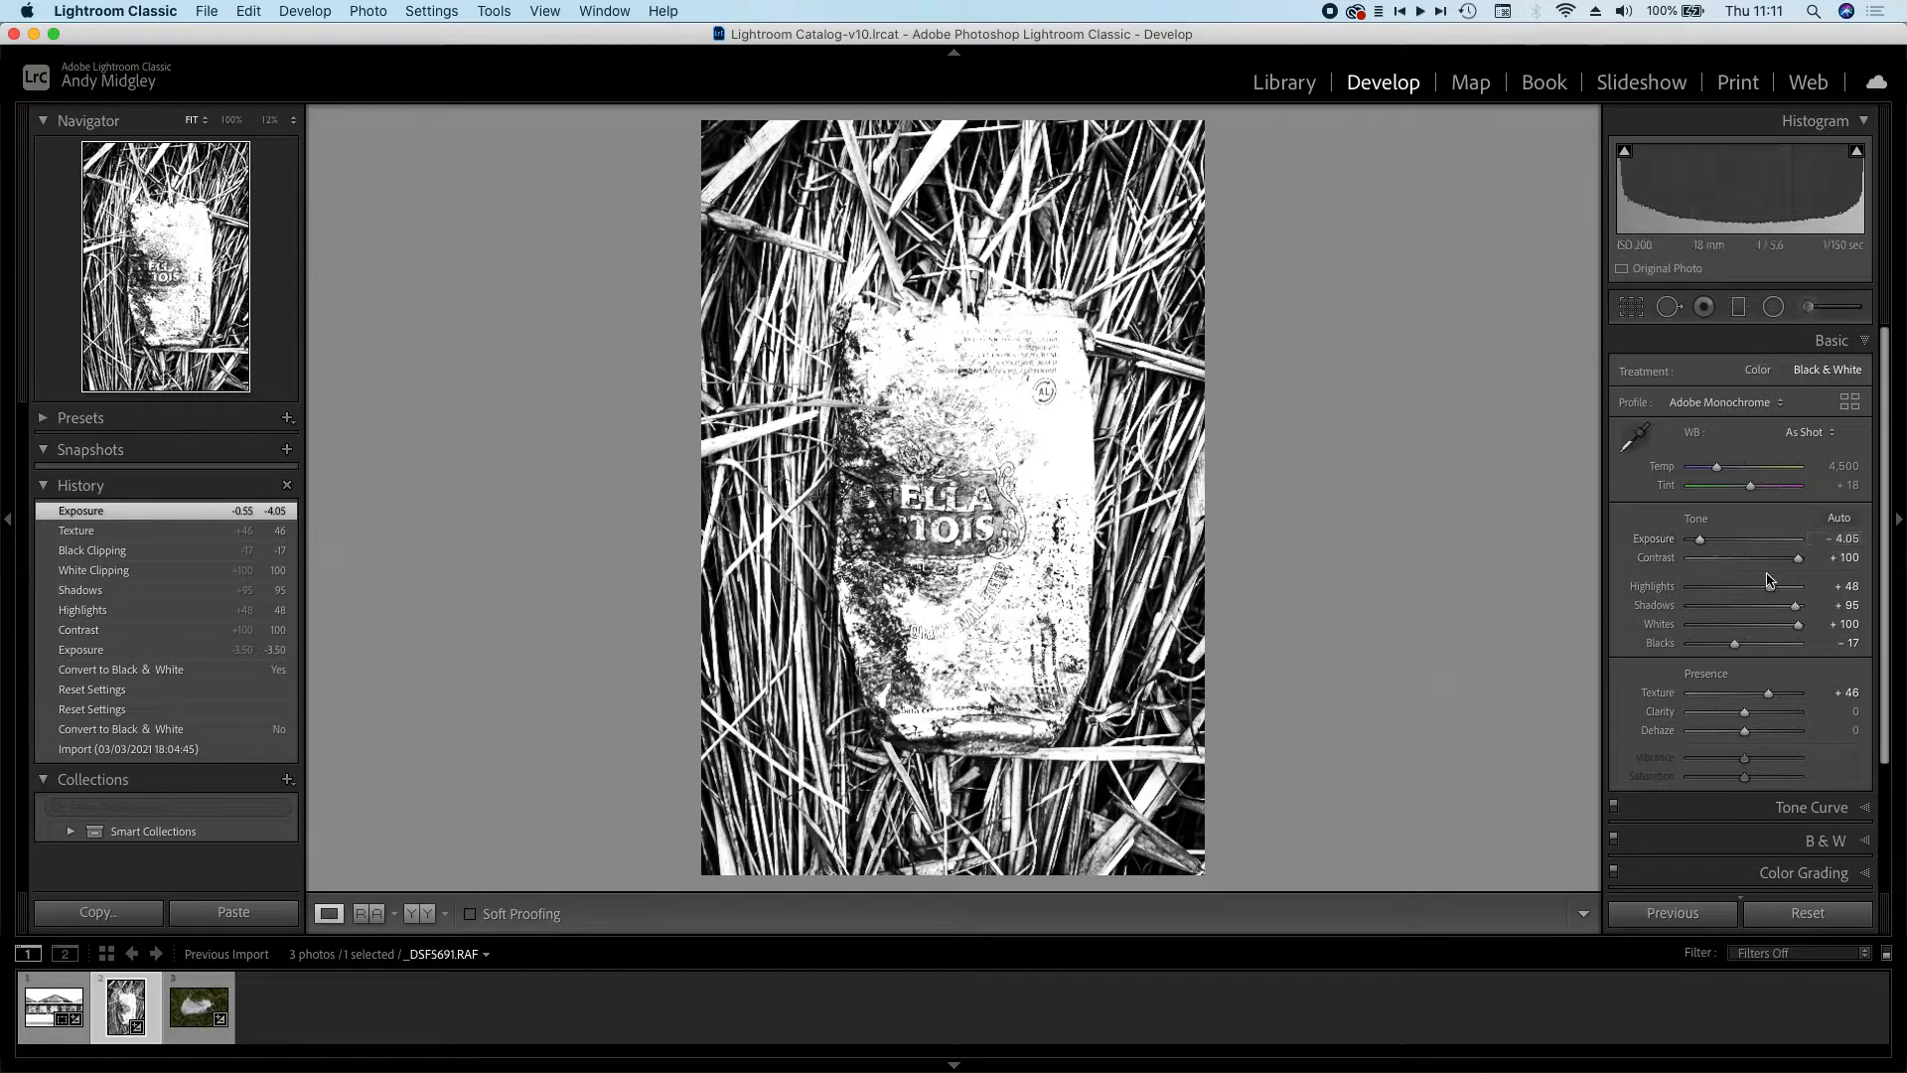
{"action": "left_click_drag", "start_coordinate": [1800, 561], "coordinate": [1782, 615]}
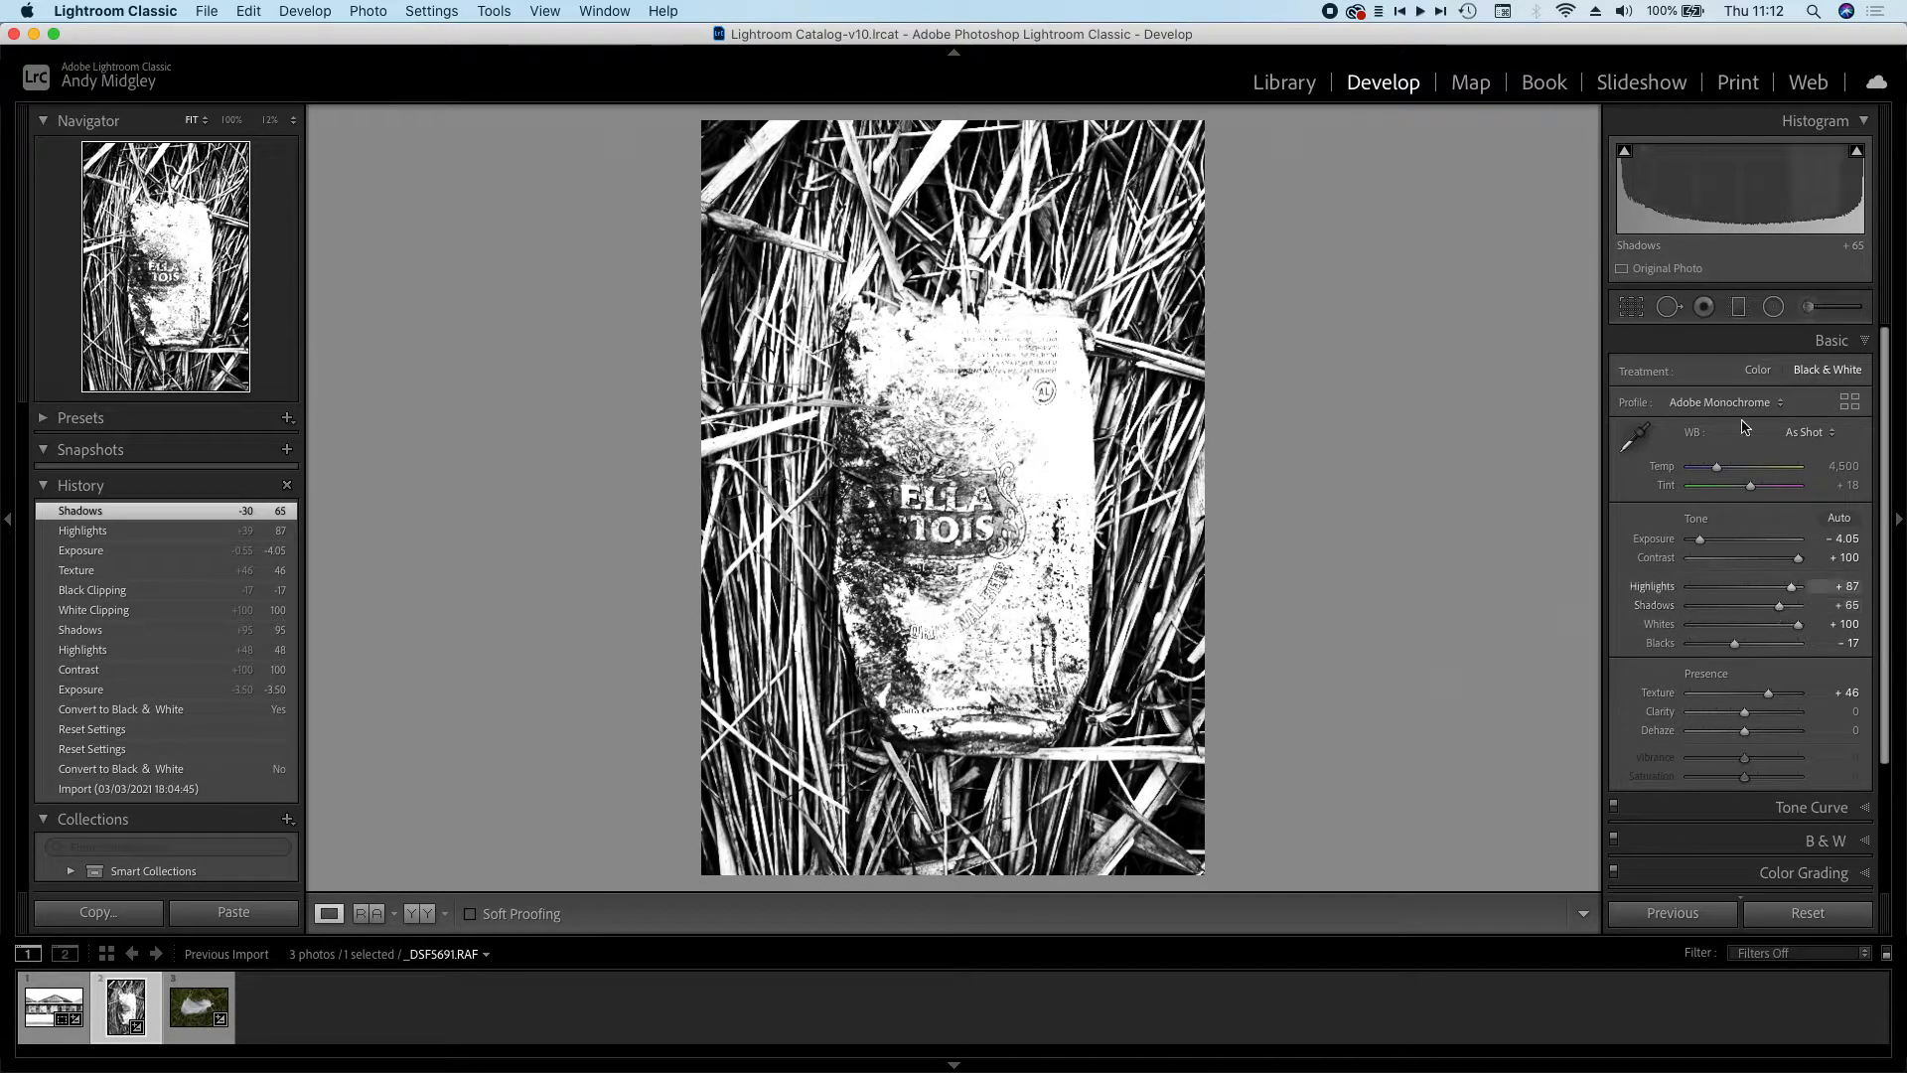
{"action": "left_click", "coordinate": [1856, 152]}
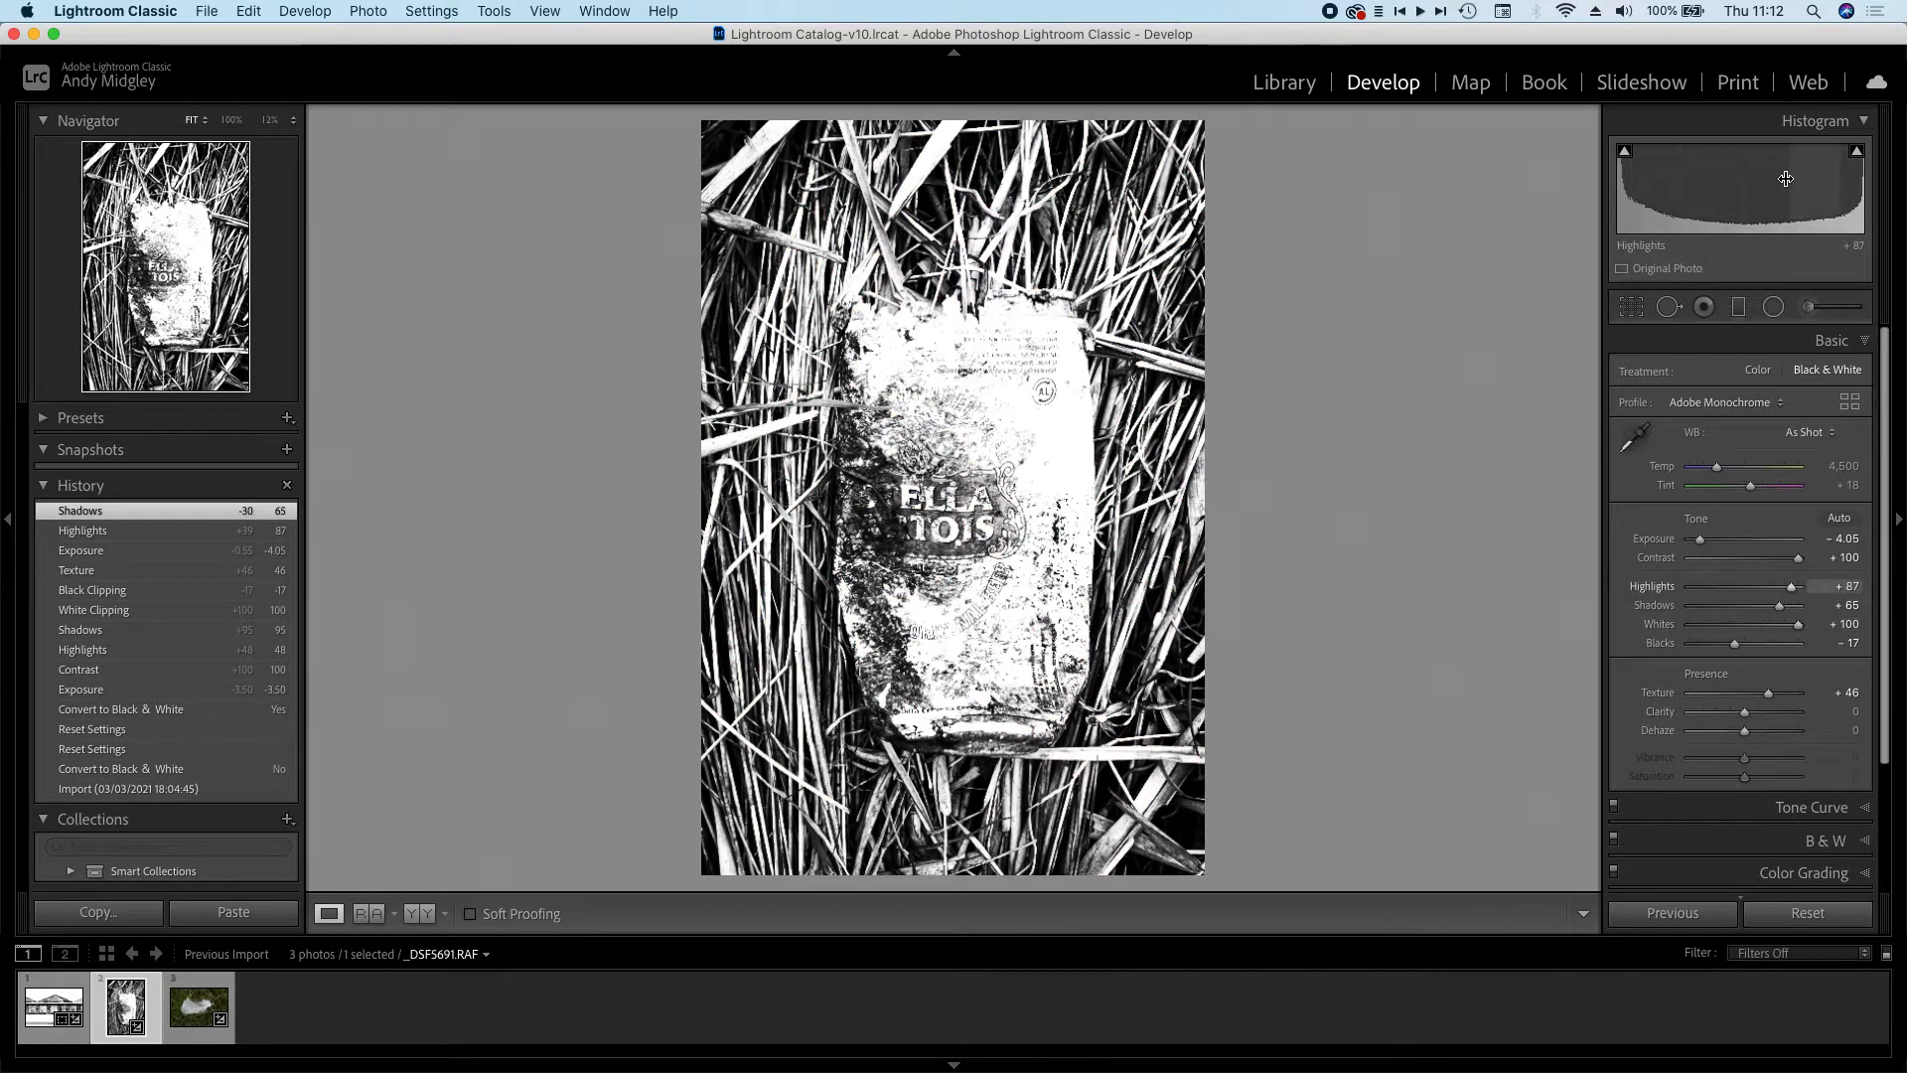
{"action": "mouse_move", "coordinate": [1625, 157]}
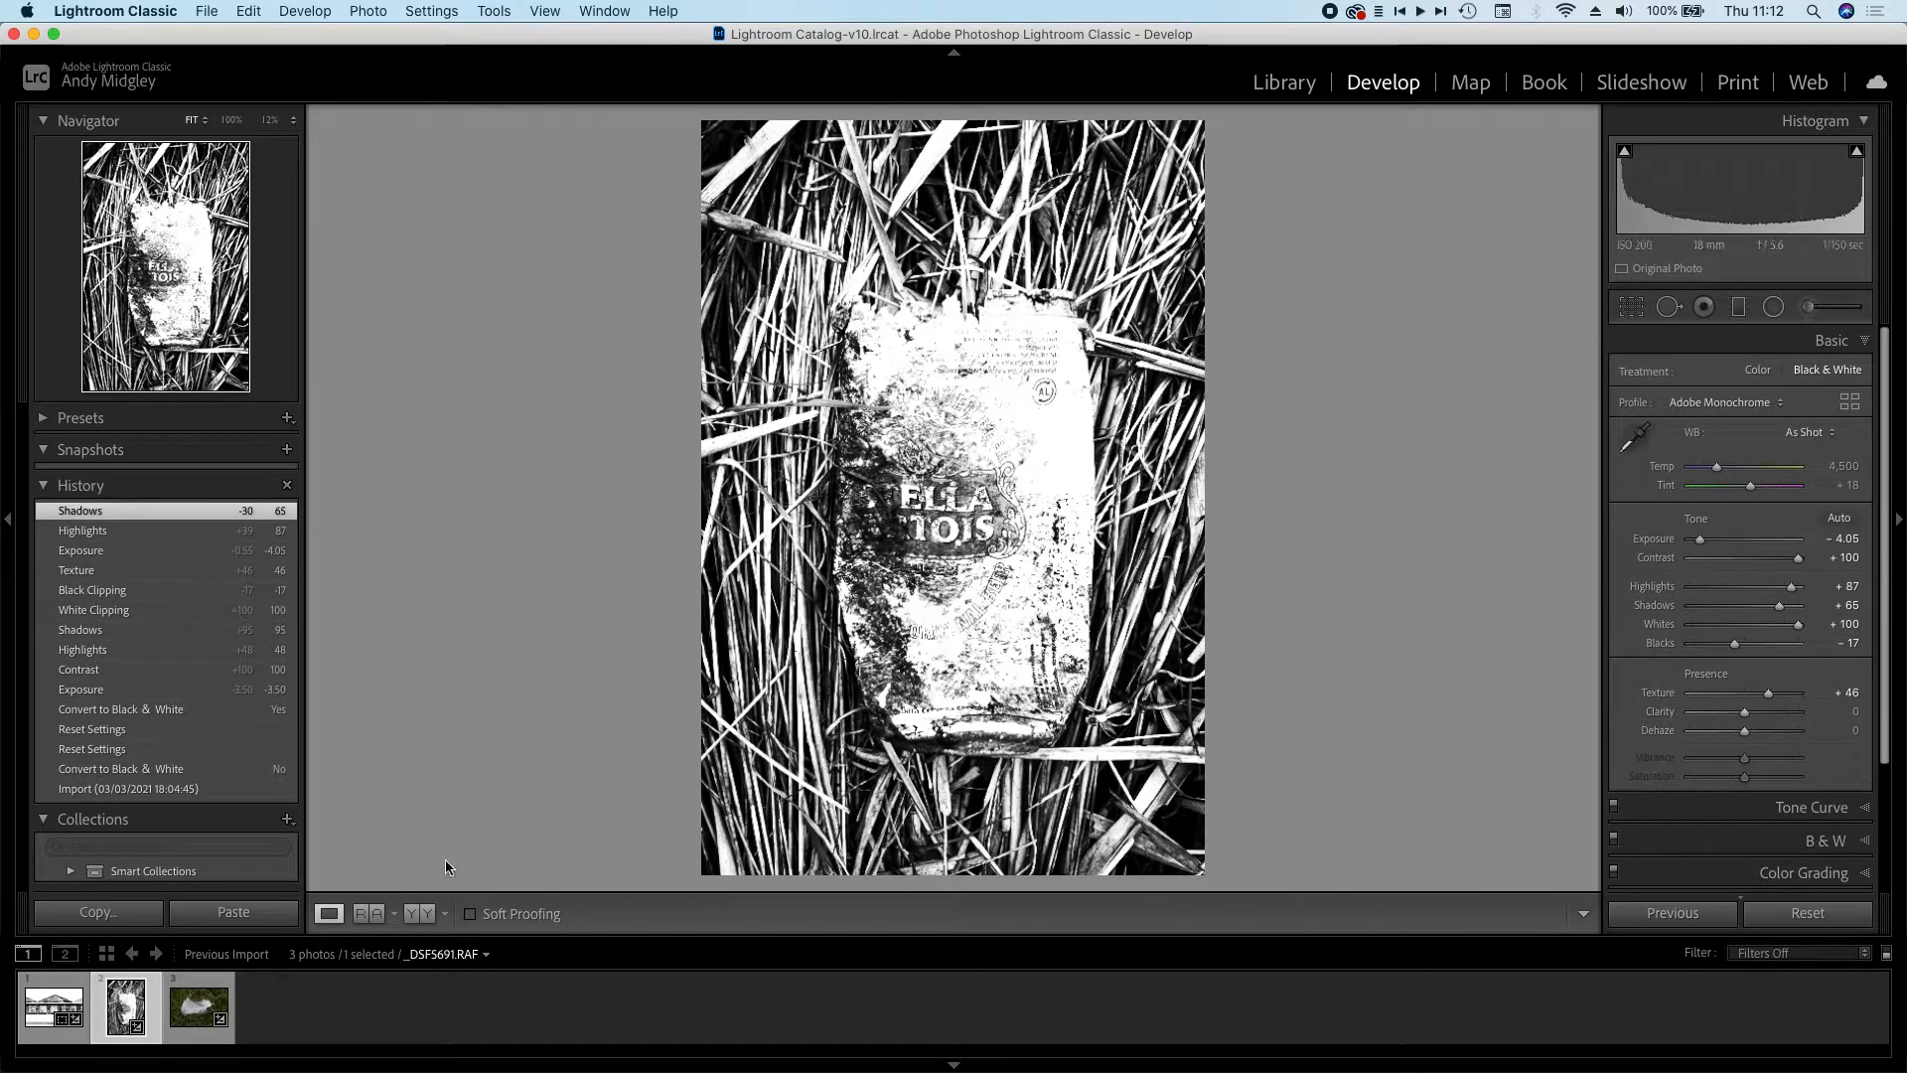
- Convert the feather photo to black and white and lower its exposure to -3.45
{"action": "left_click", "coordinate": [194, 1011]}
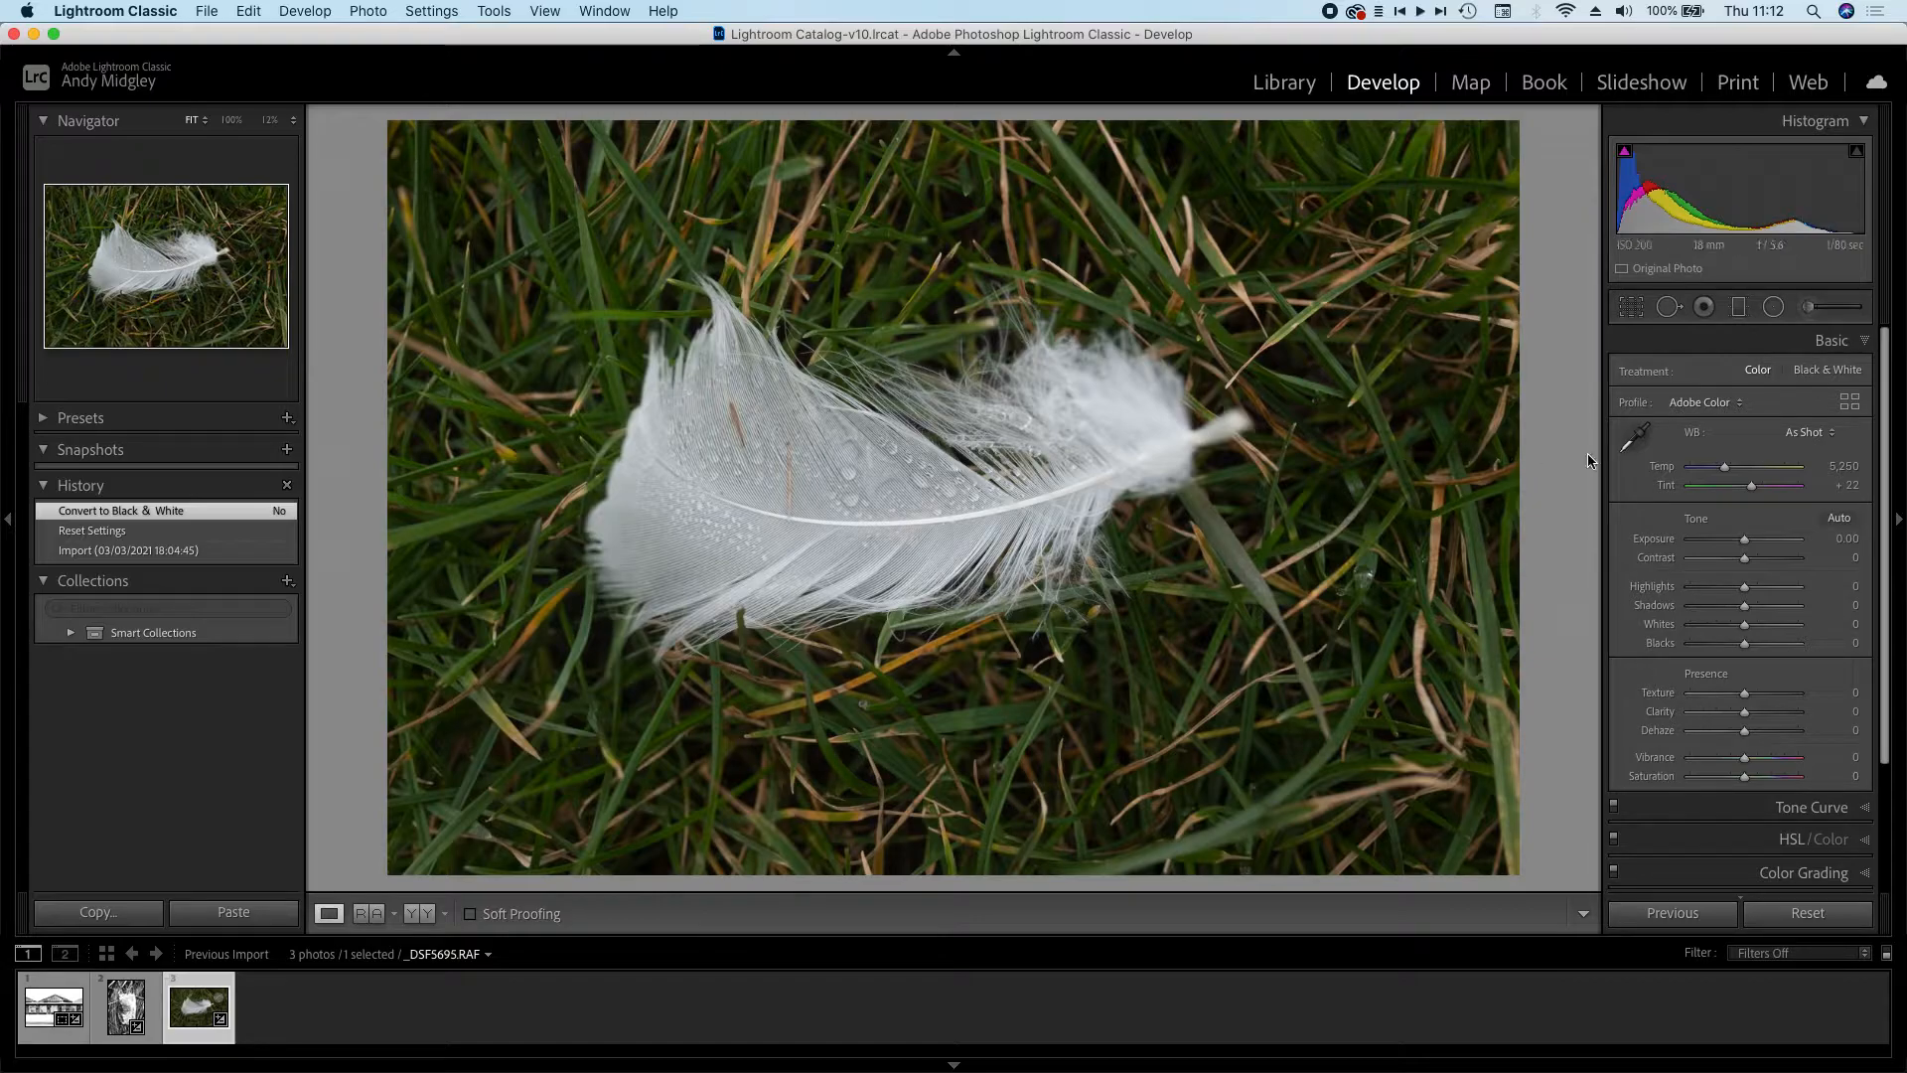
{"action": "left_click", "coordinate": [1828, 374]}
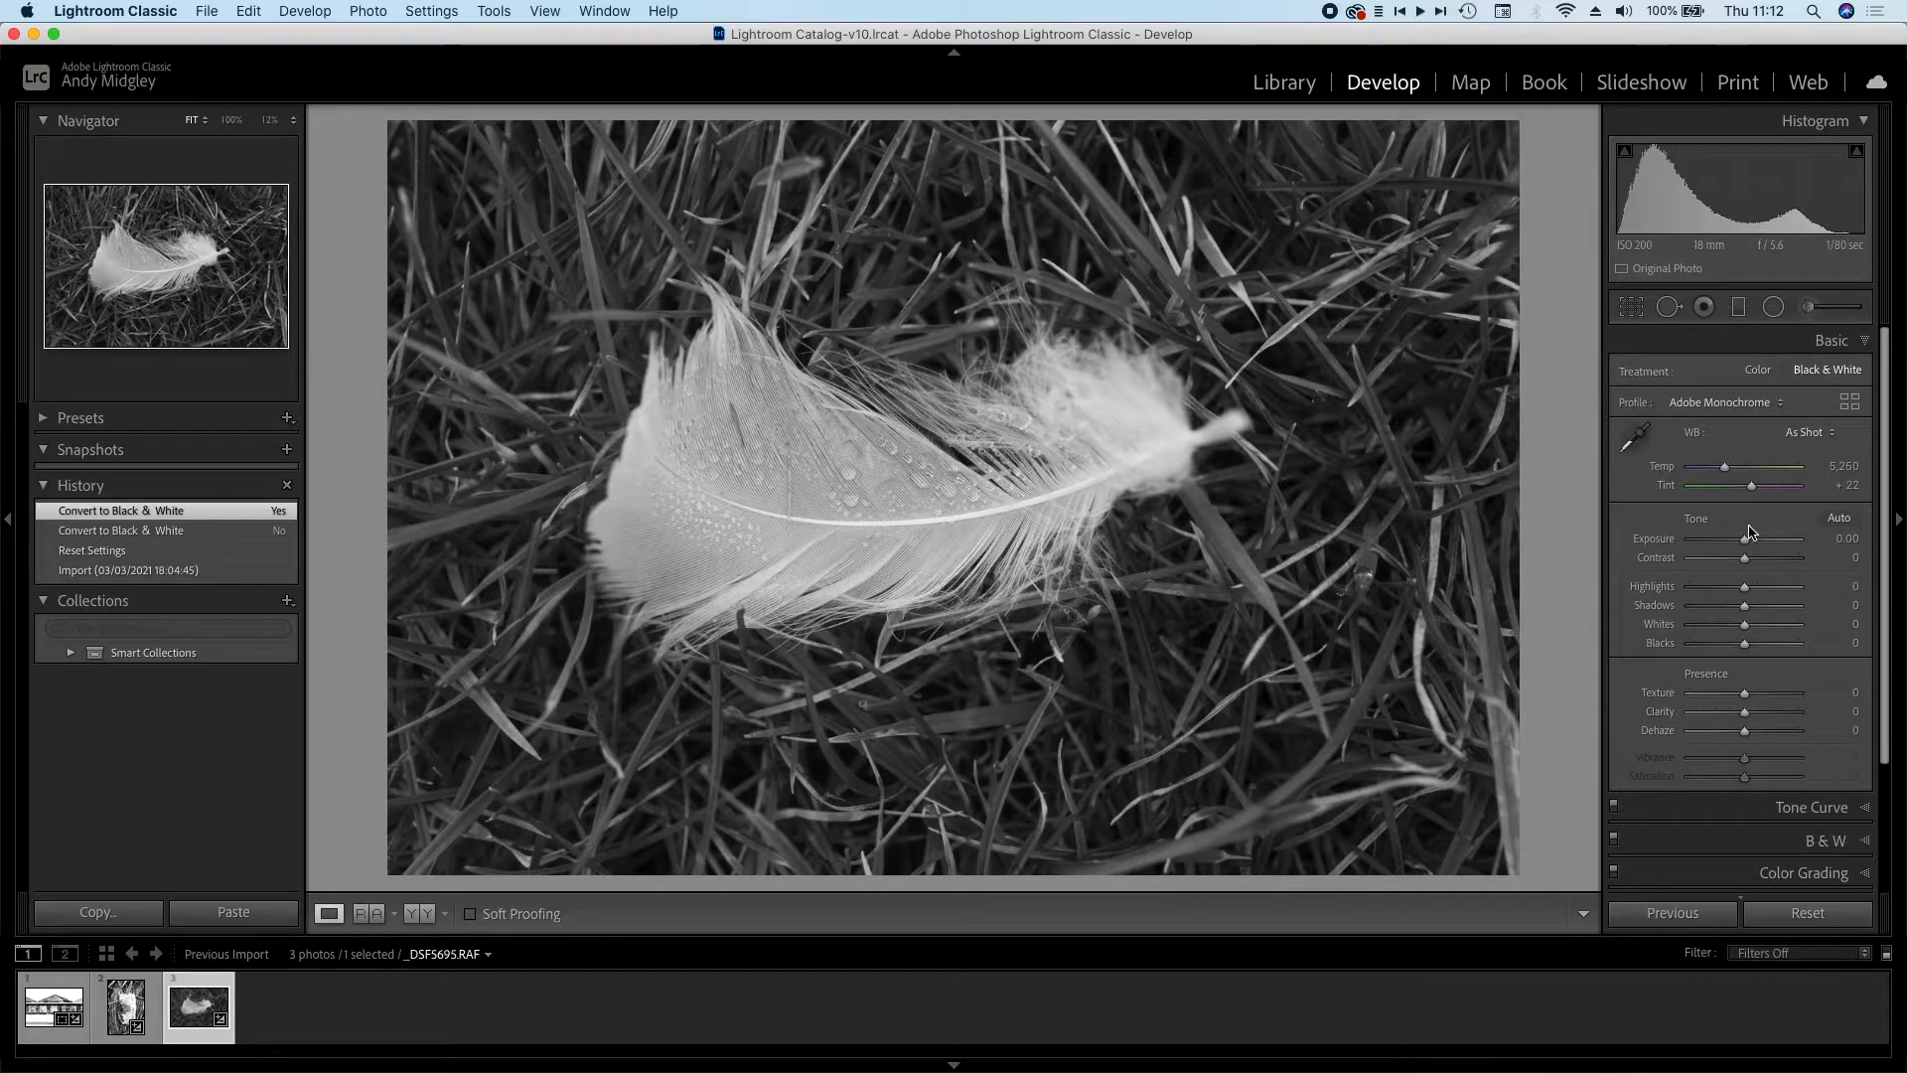
{"action": "left_click_drag", "start_coordinate": [1745, 545], "coordinate": [1708, 551]}
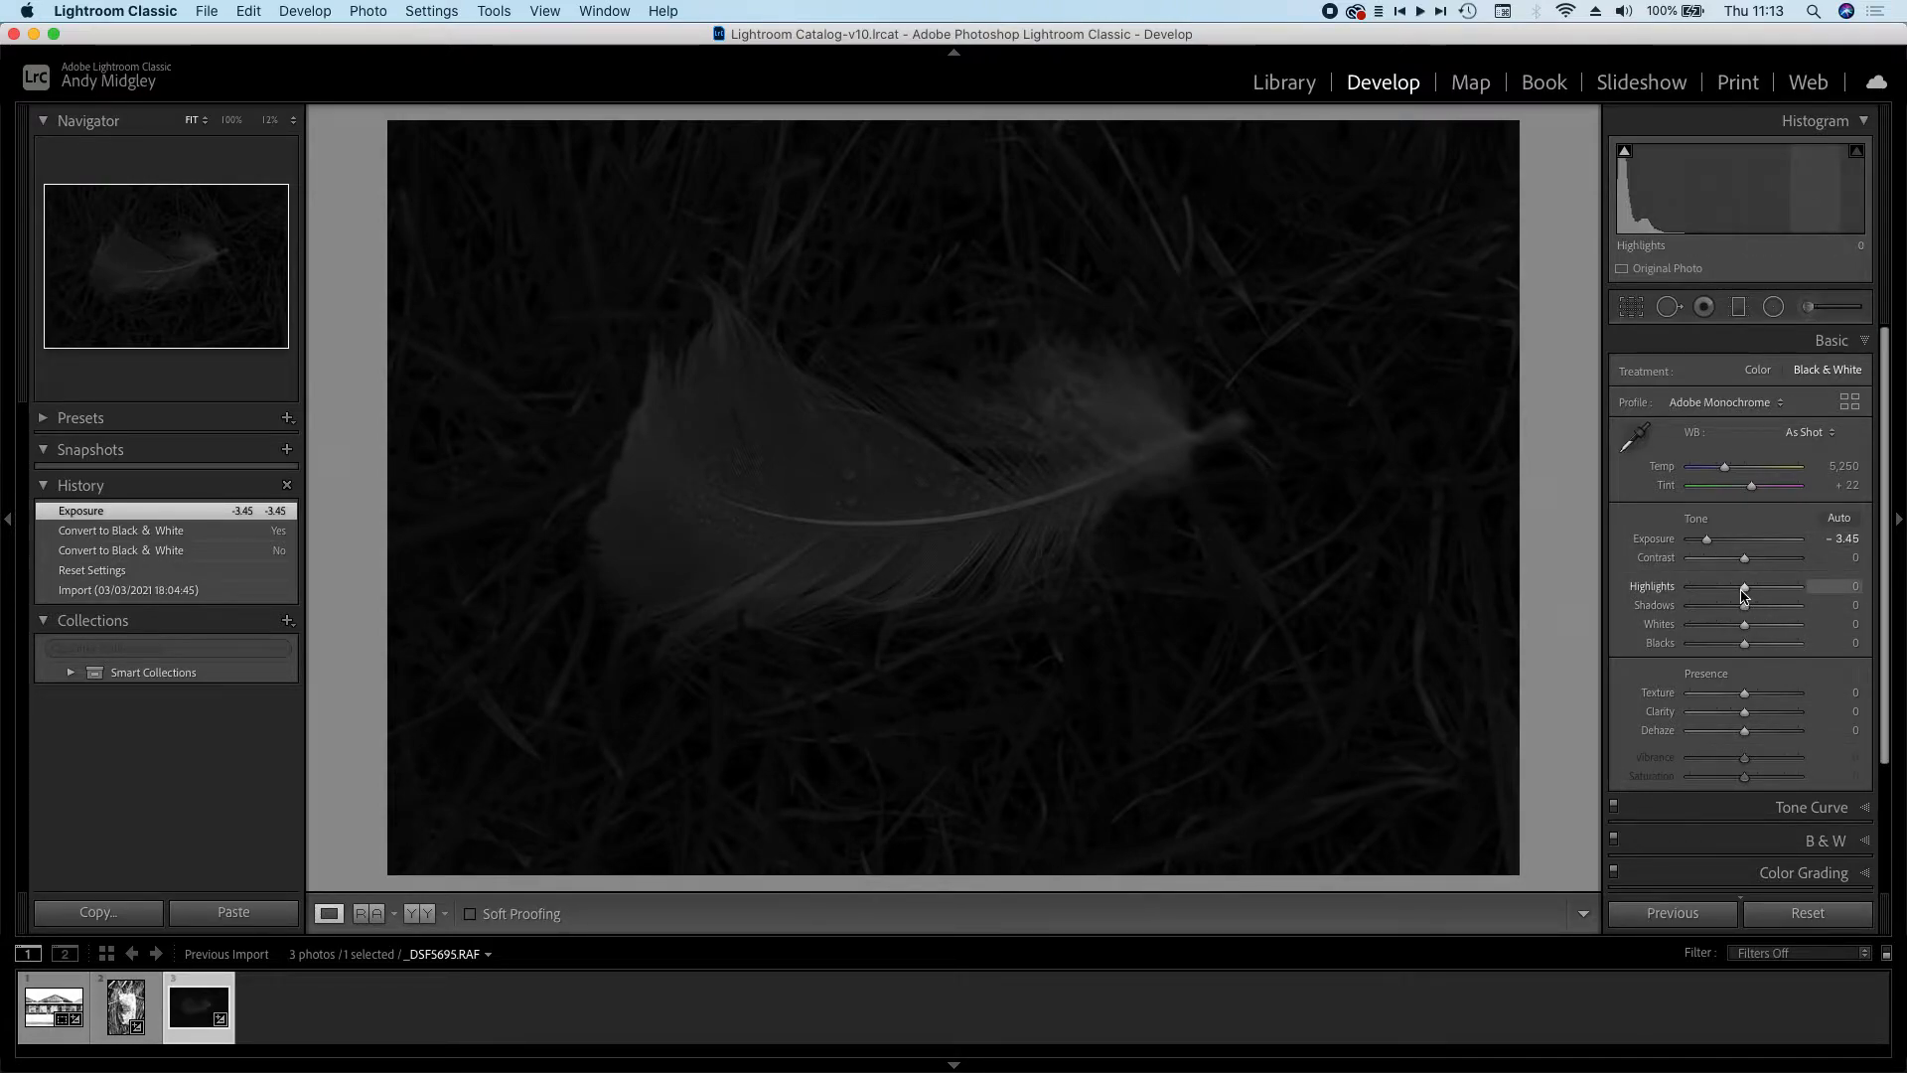
- Set the feather photo's highlights to +71, shadows to -9, whites to +83, blacks to -45 and texture to +54
{"action": "left_click_drag", "start_coordinate": [1744, 594], "coordinate": [1787, 594]}
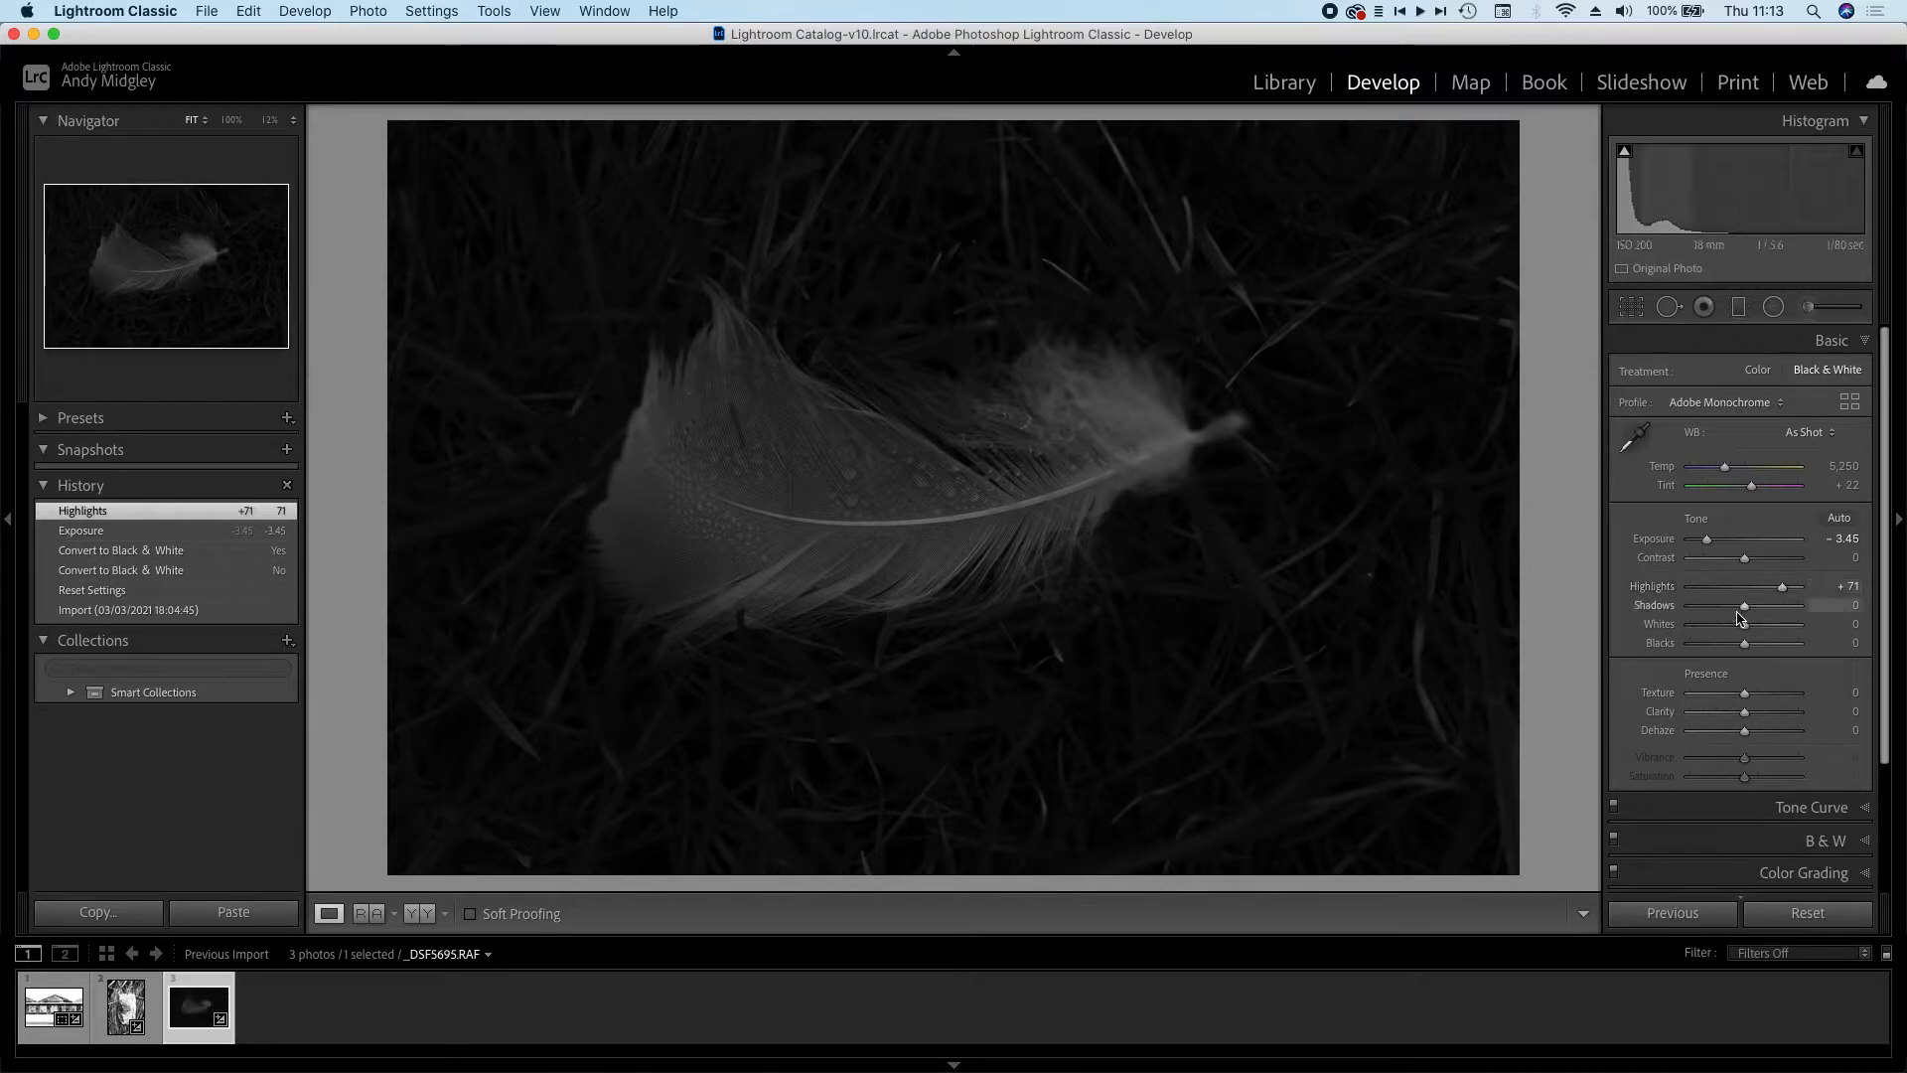
{"action": "left_click_drag", "start_coordinate": [1746, 611], "coordinate": [1739, 613]}
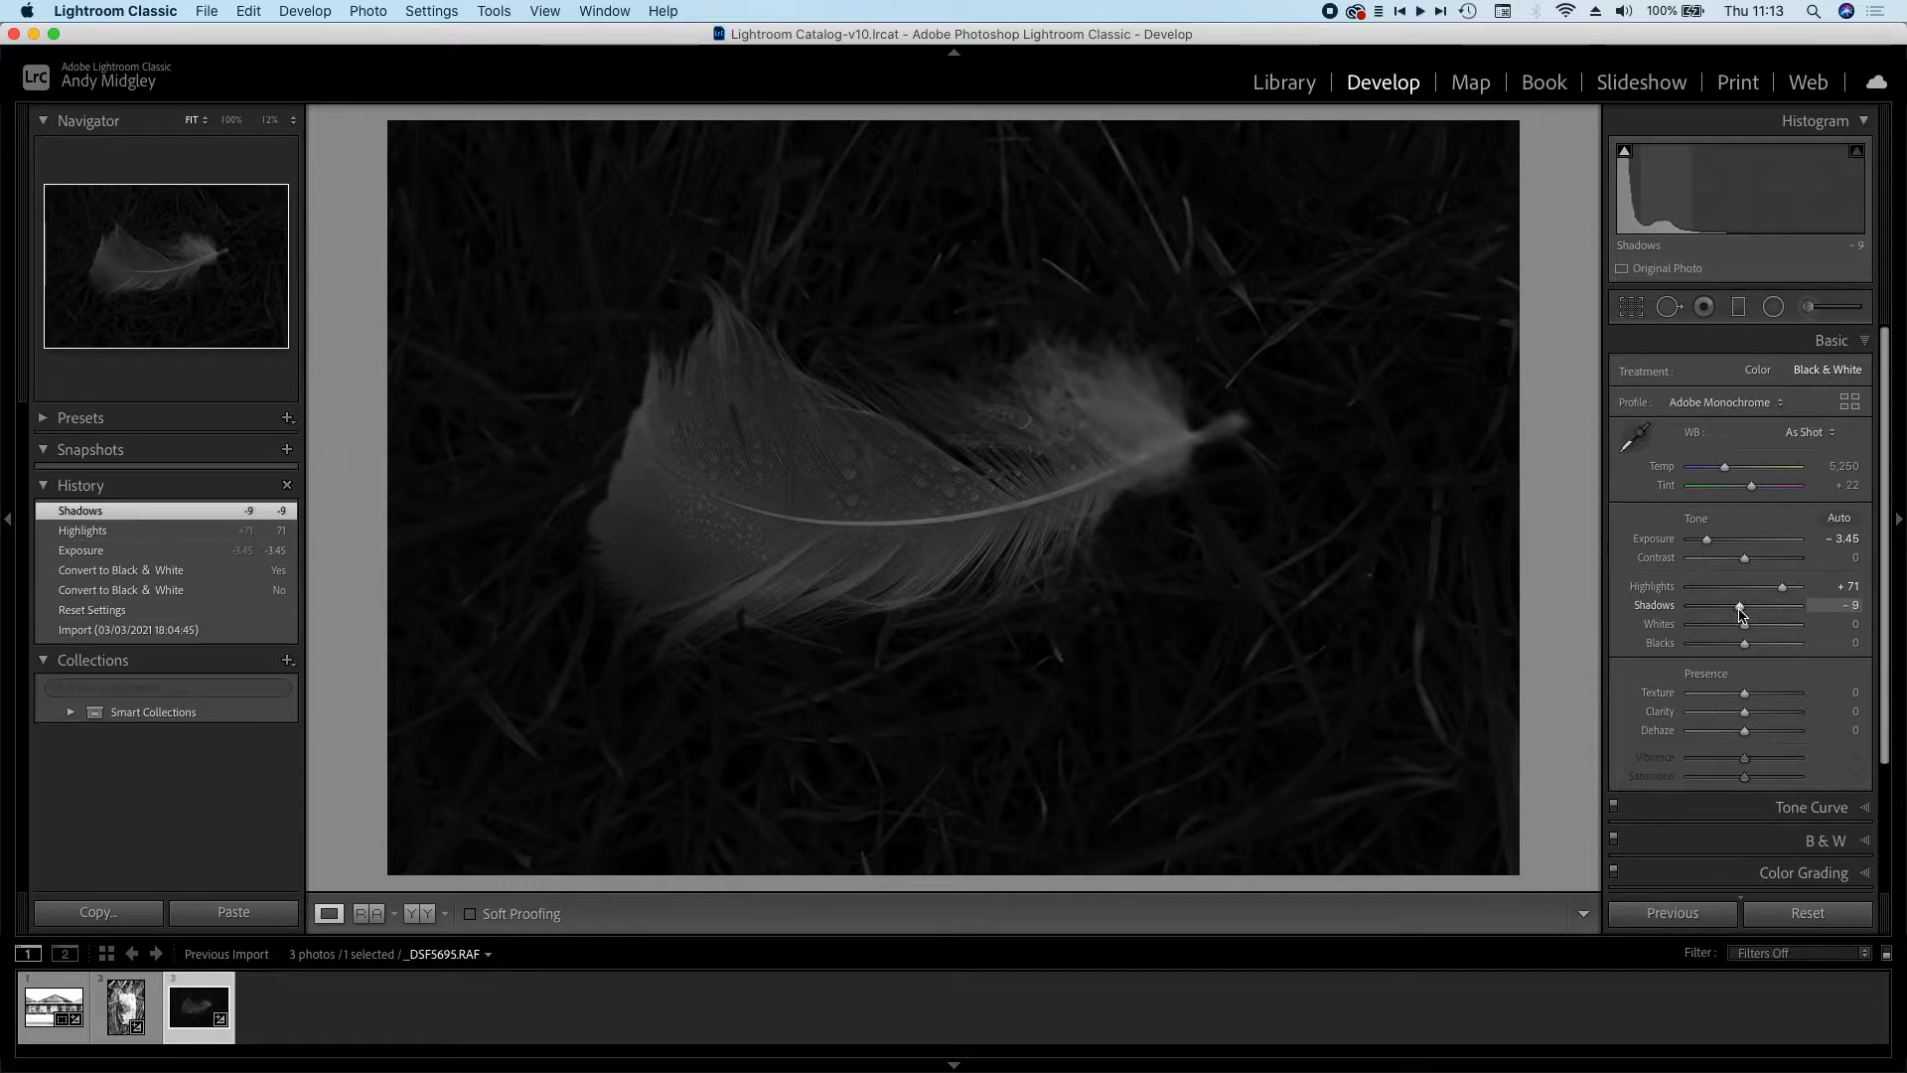
{"action": "left_click_drag", "start_coordinate": [1746, 628], "coordinate": [1800, 627]}
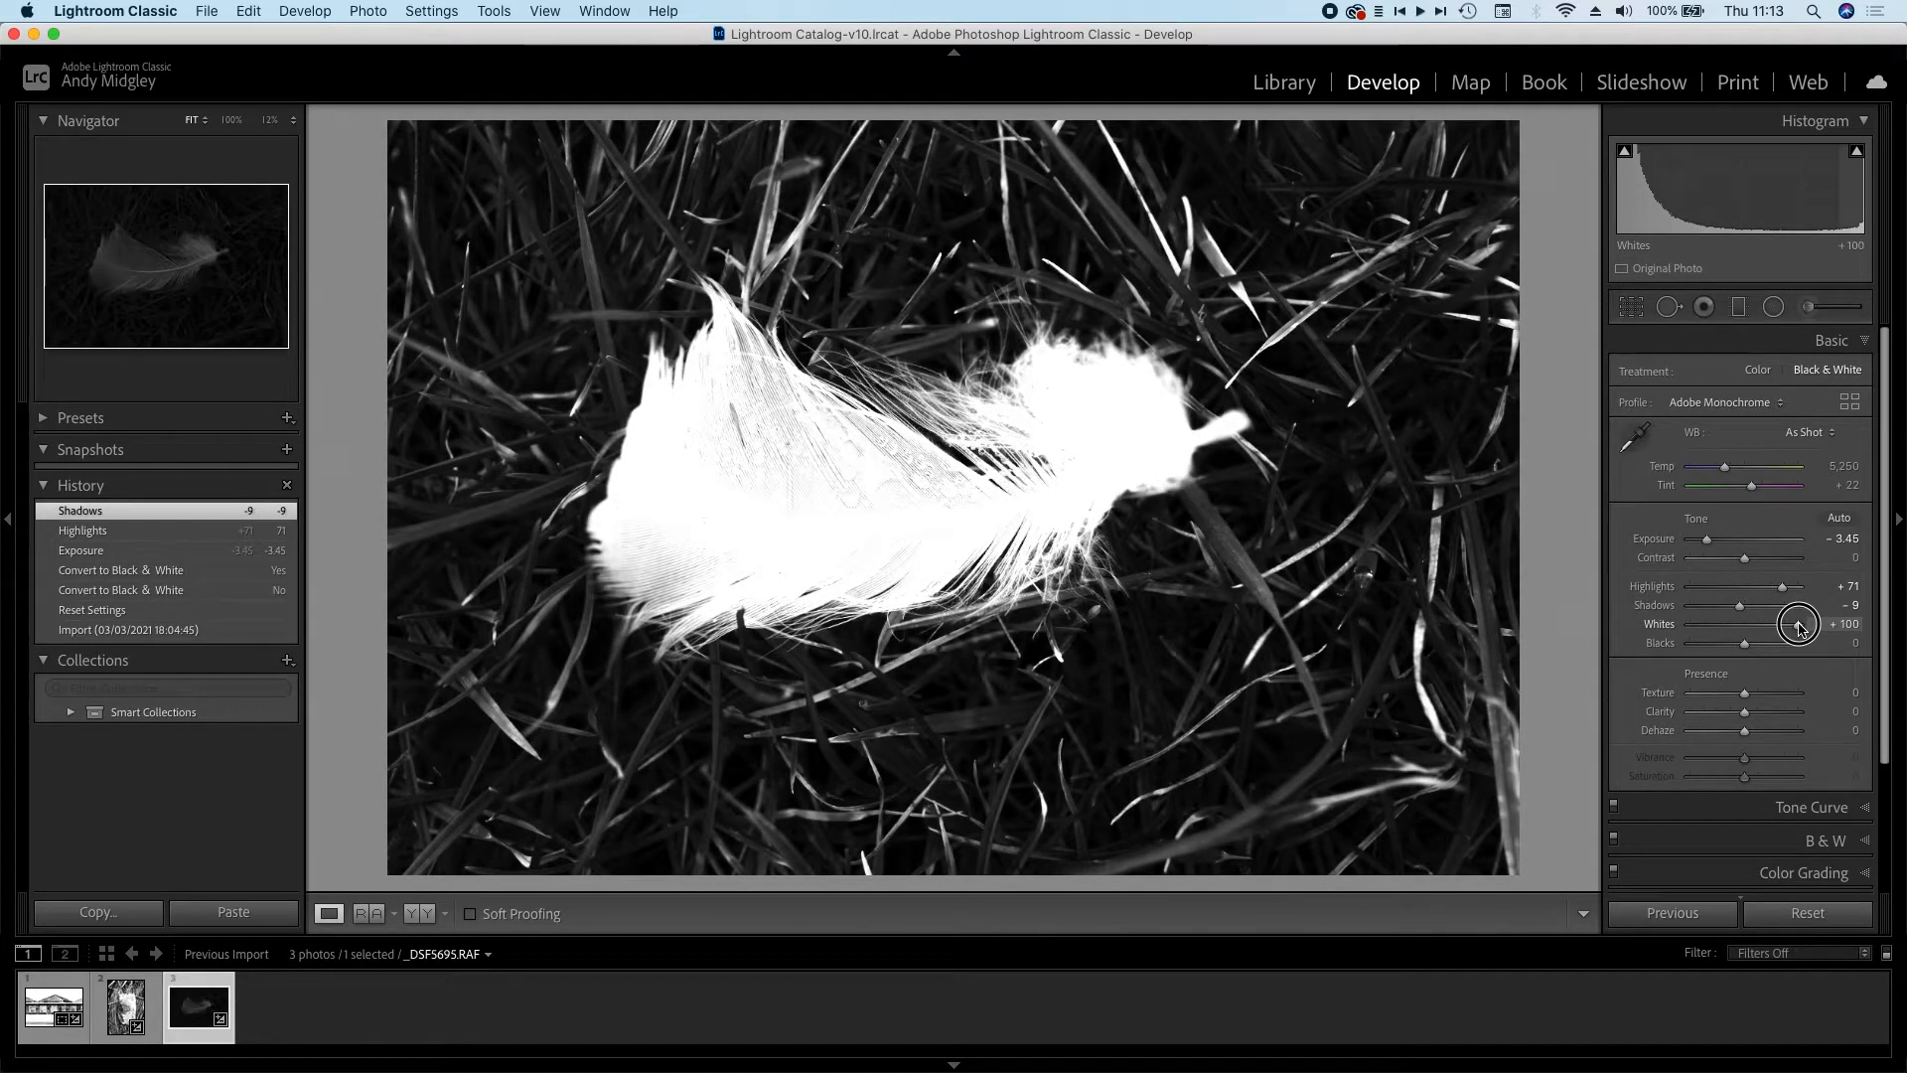
{"action": "left_click_drag", "start_coordinate": [1800, 628], "coordinate": [1792, 628]}
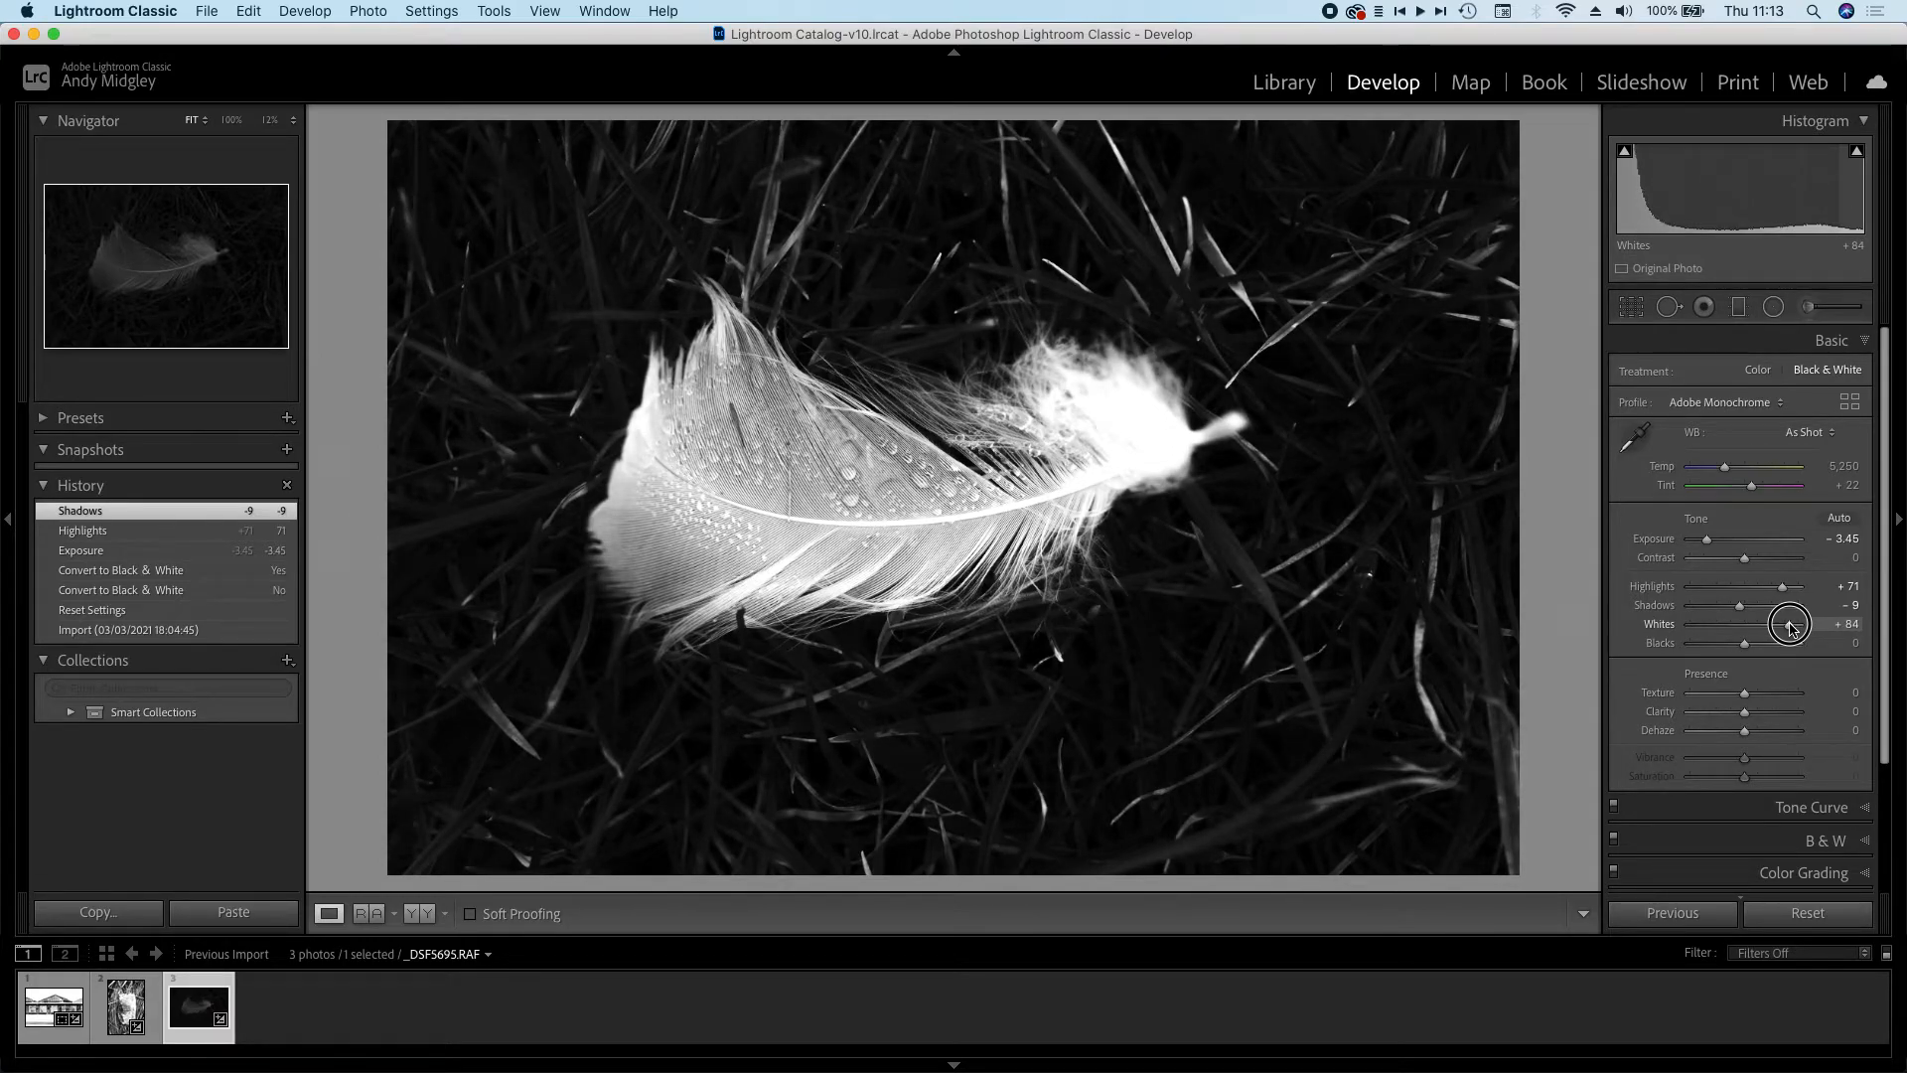
{"action": "left_click_drag", "start_coordinate": [1792, 628], "coordinate": [1791, 628]}
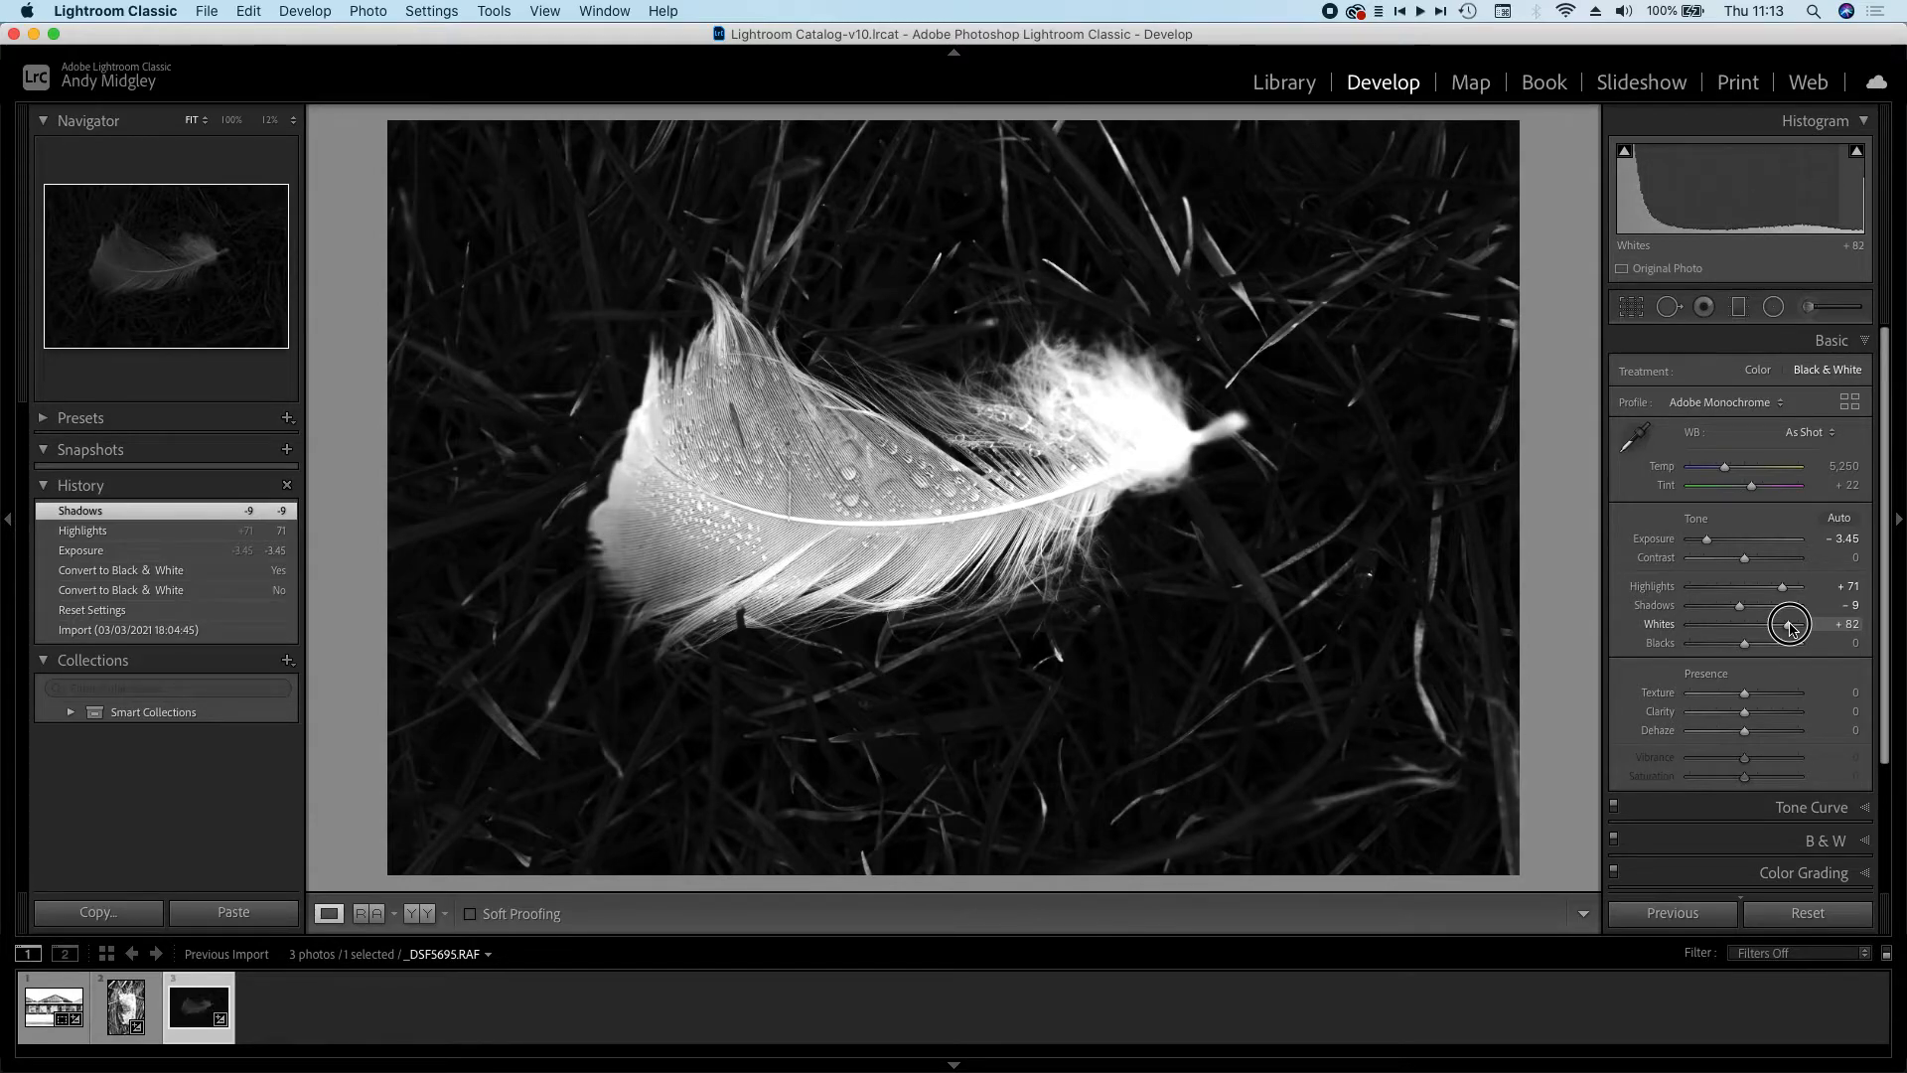
{"action": "left_click_drag", "start_coordinate": [1791, 628], "coordinate": [1792, 628]}
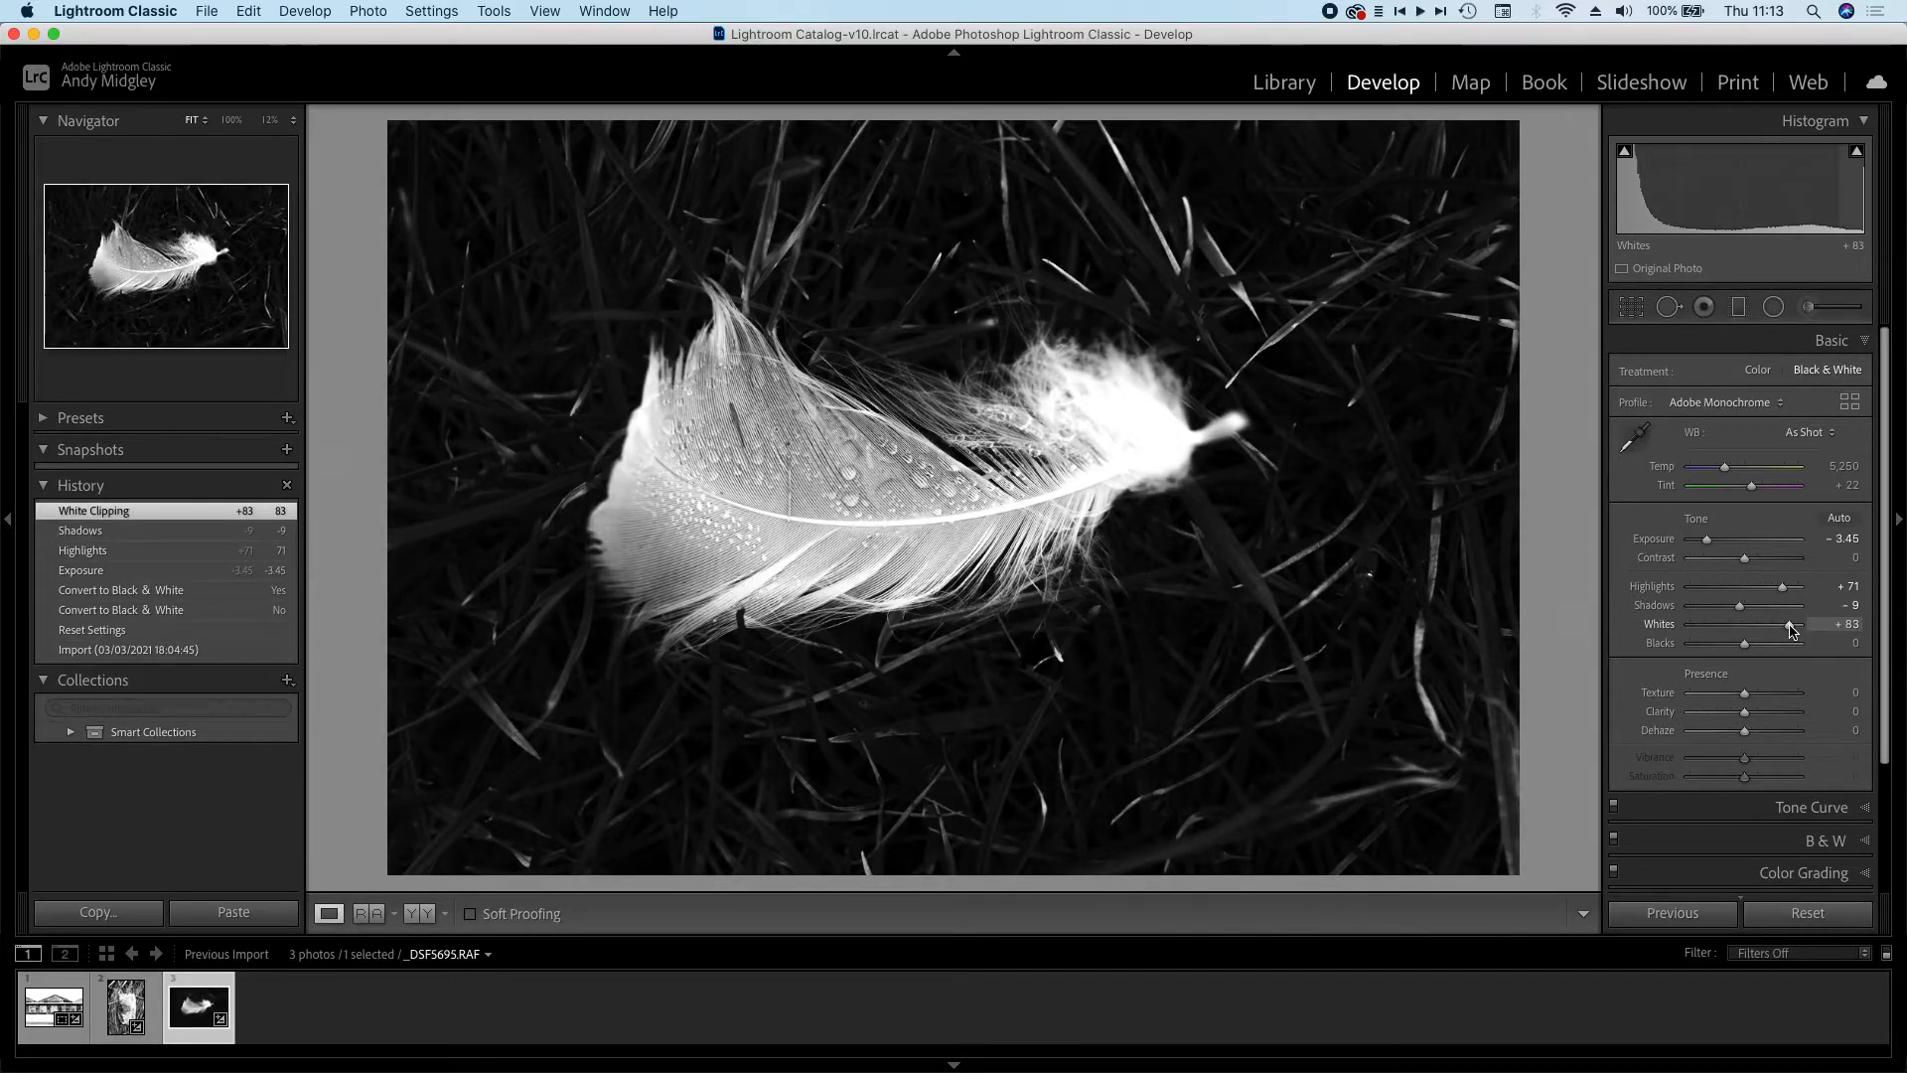
{"action": "left_click_drag", "start_coordinate": [1746, 648], "coordinate": [1722, 651]}
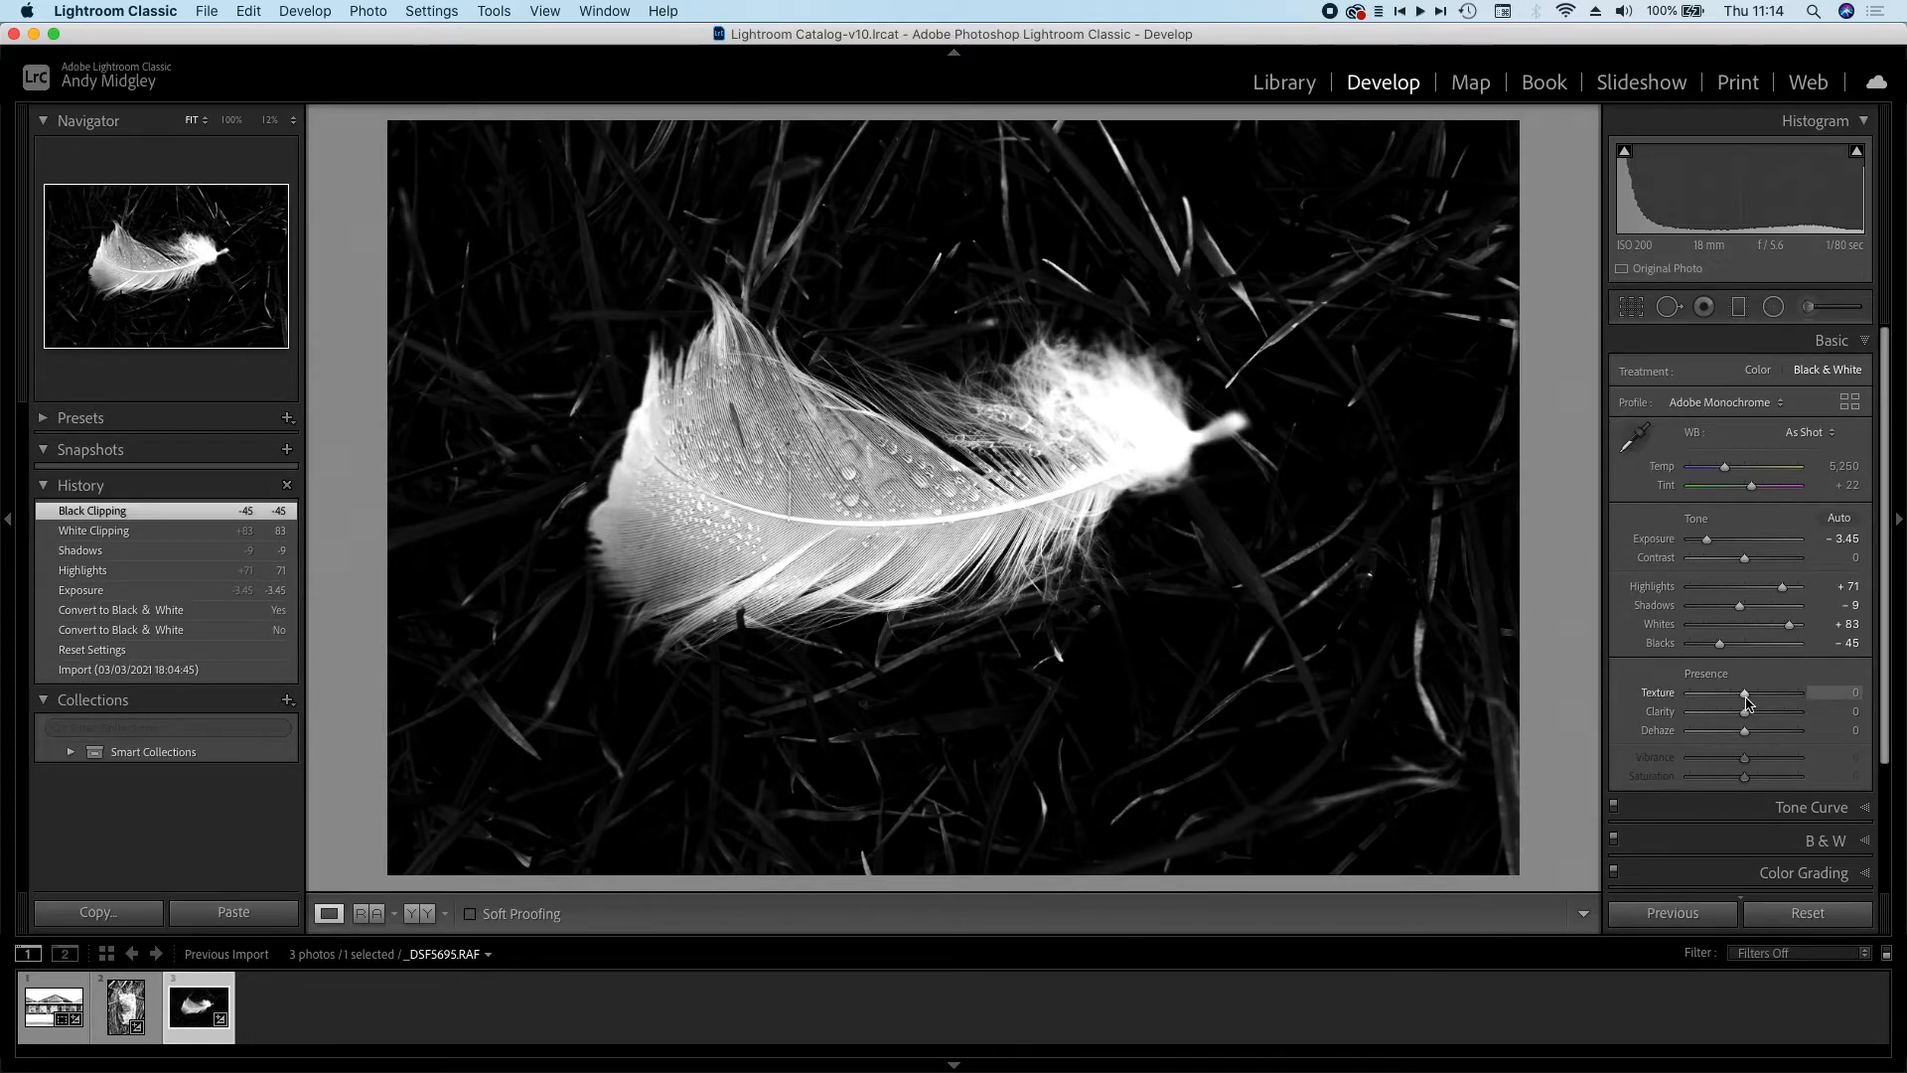
{"action": "mouse_move", "coordinate": [1747, 701]}
{"action": "left_mouse_down"}
{"action": "mouse_move", "coordinate": [1794, 701]}
{"action": "mouse_move", "coordinate": [1749, 708]}
{"action": "mouse_move", "coordinate": [1775, 710]}
{"action": "left_mouse_up"}
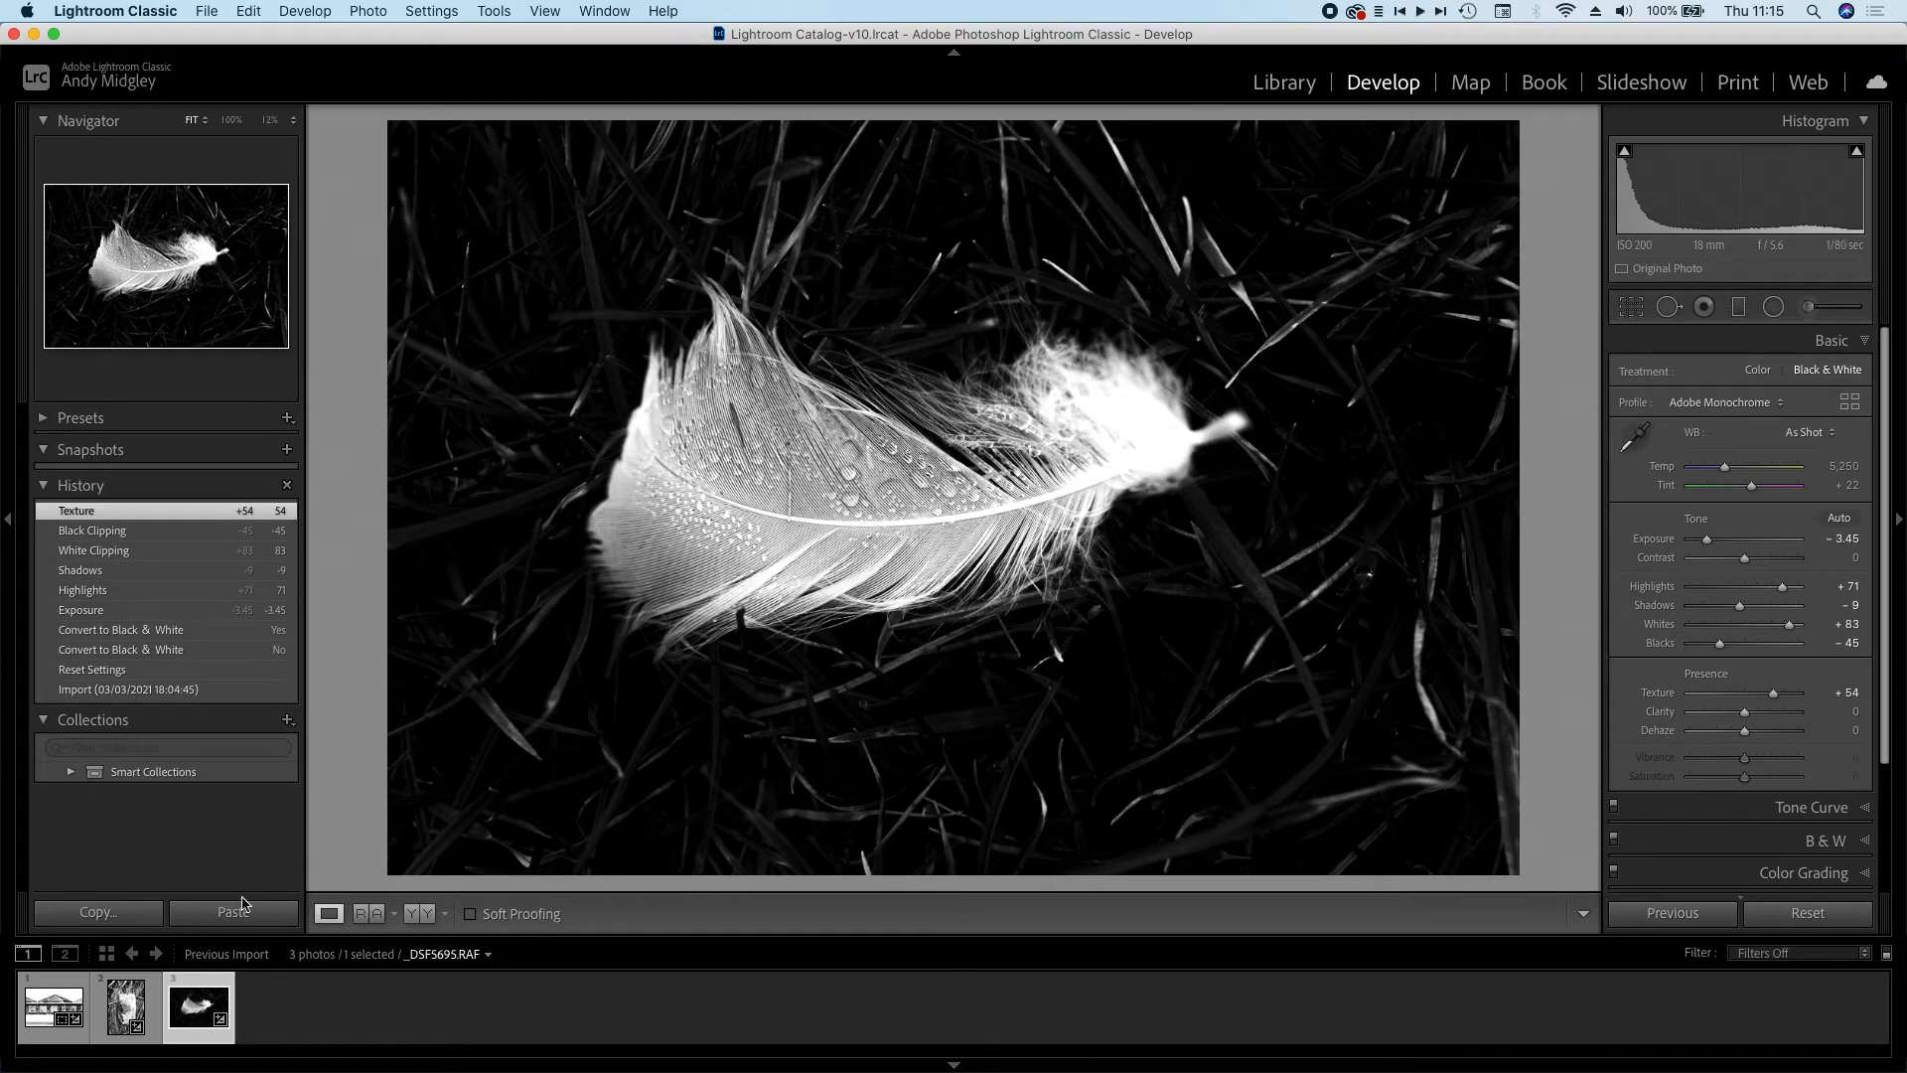
- Review the edited can and warehouse photos in turn, and return to the feather photo
{"action": "left_click", "coordinate": [125, 1008]}
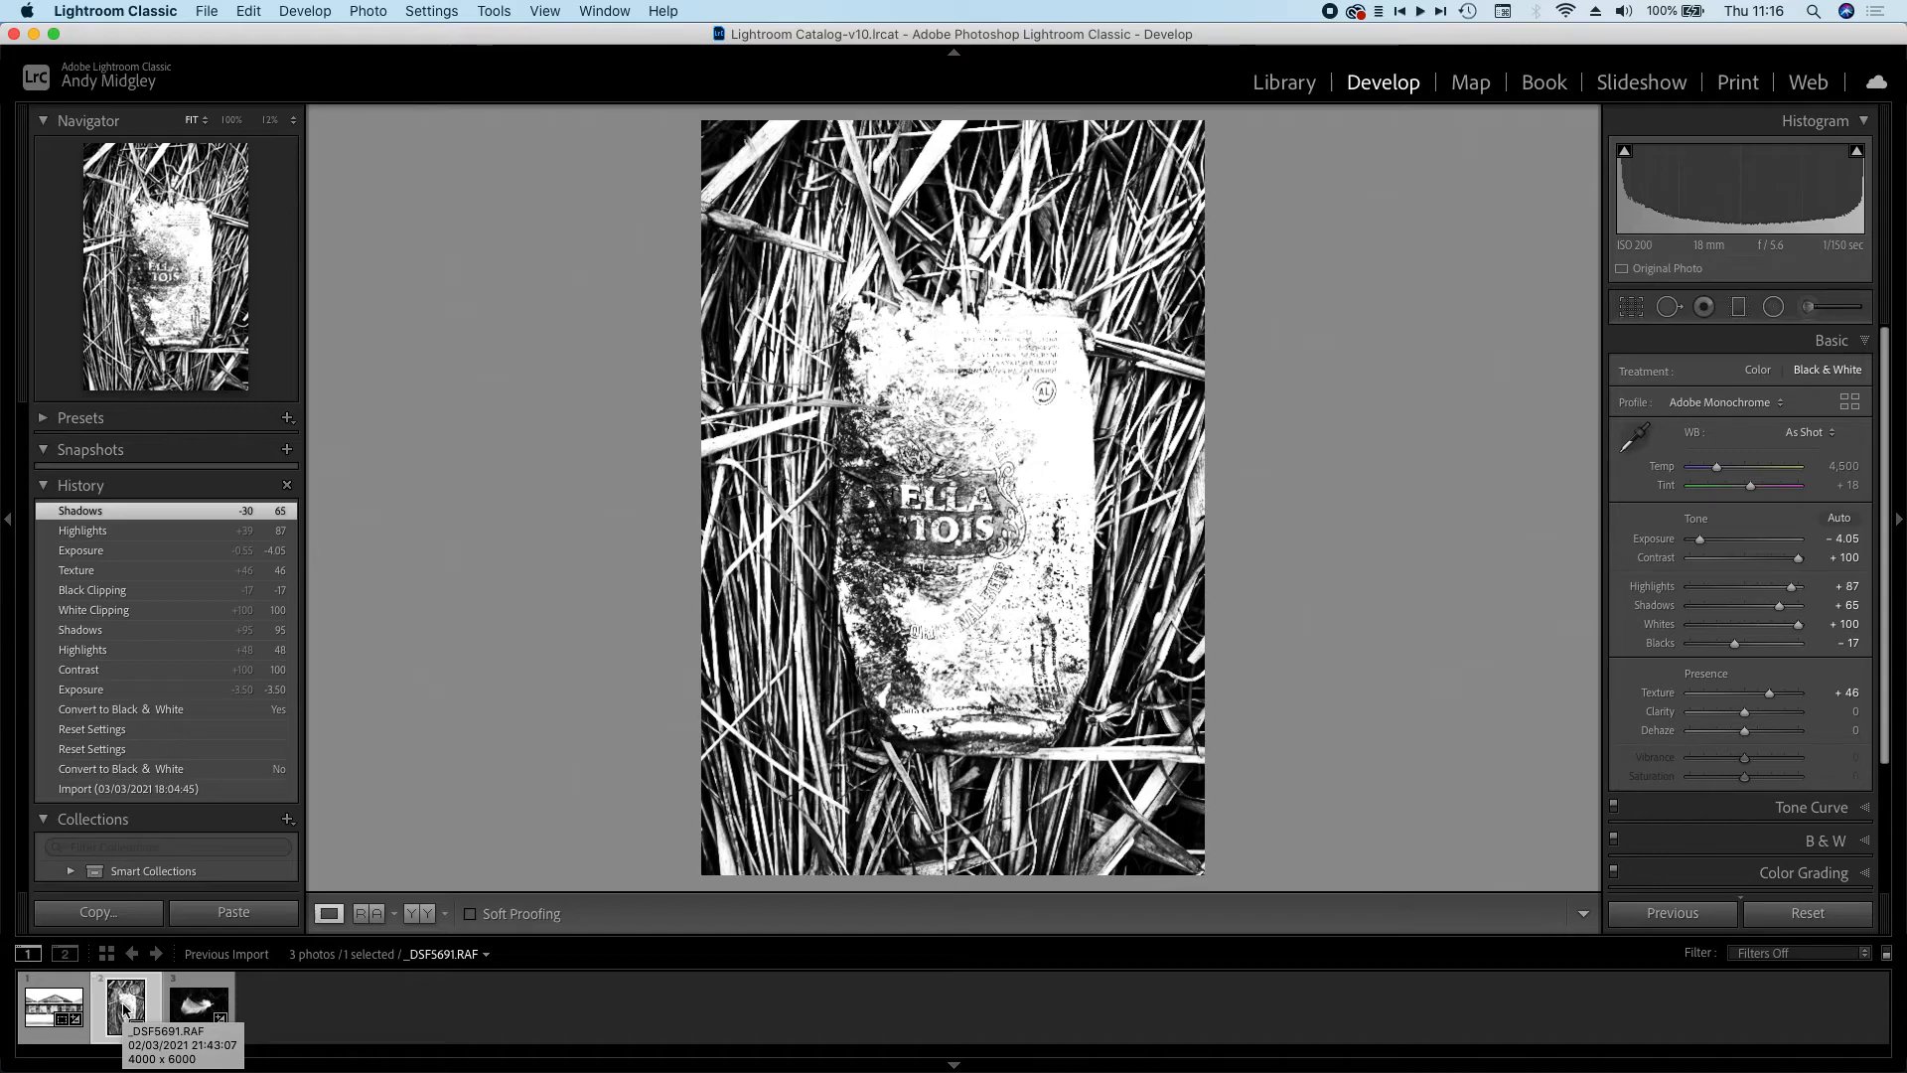
{"action": "left_click", "coordinate": [49, 1008]}
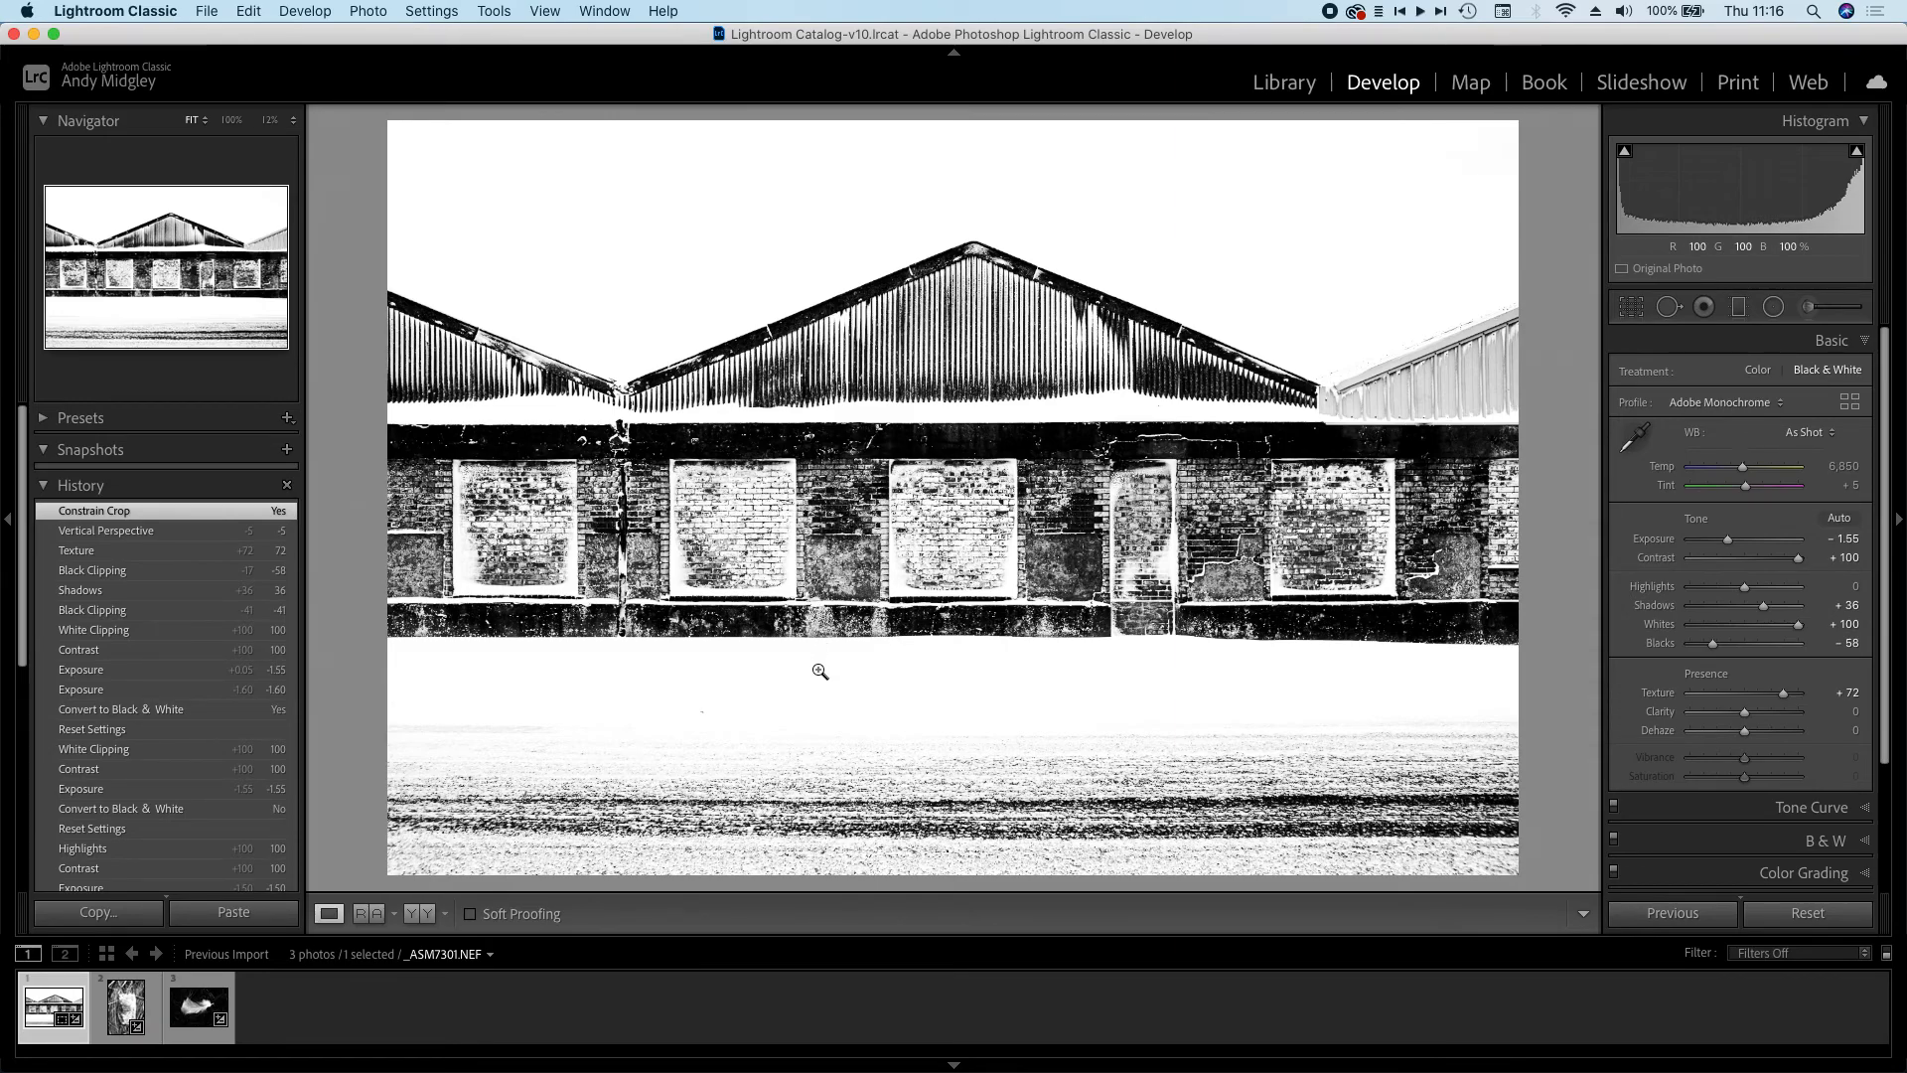
{"action": "left_click", "coordinate": [197, 1013]}
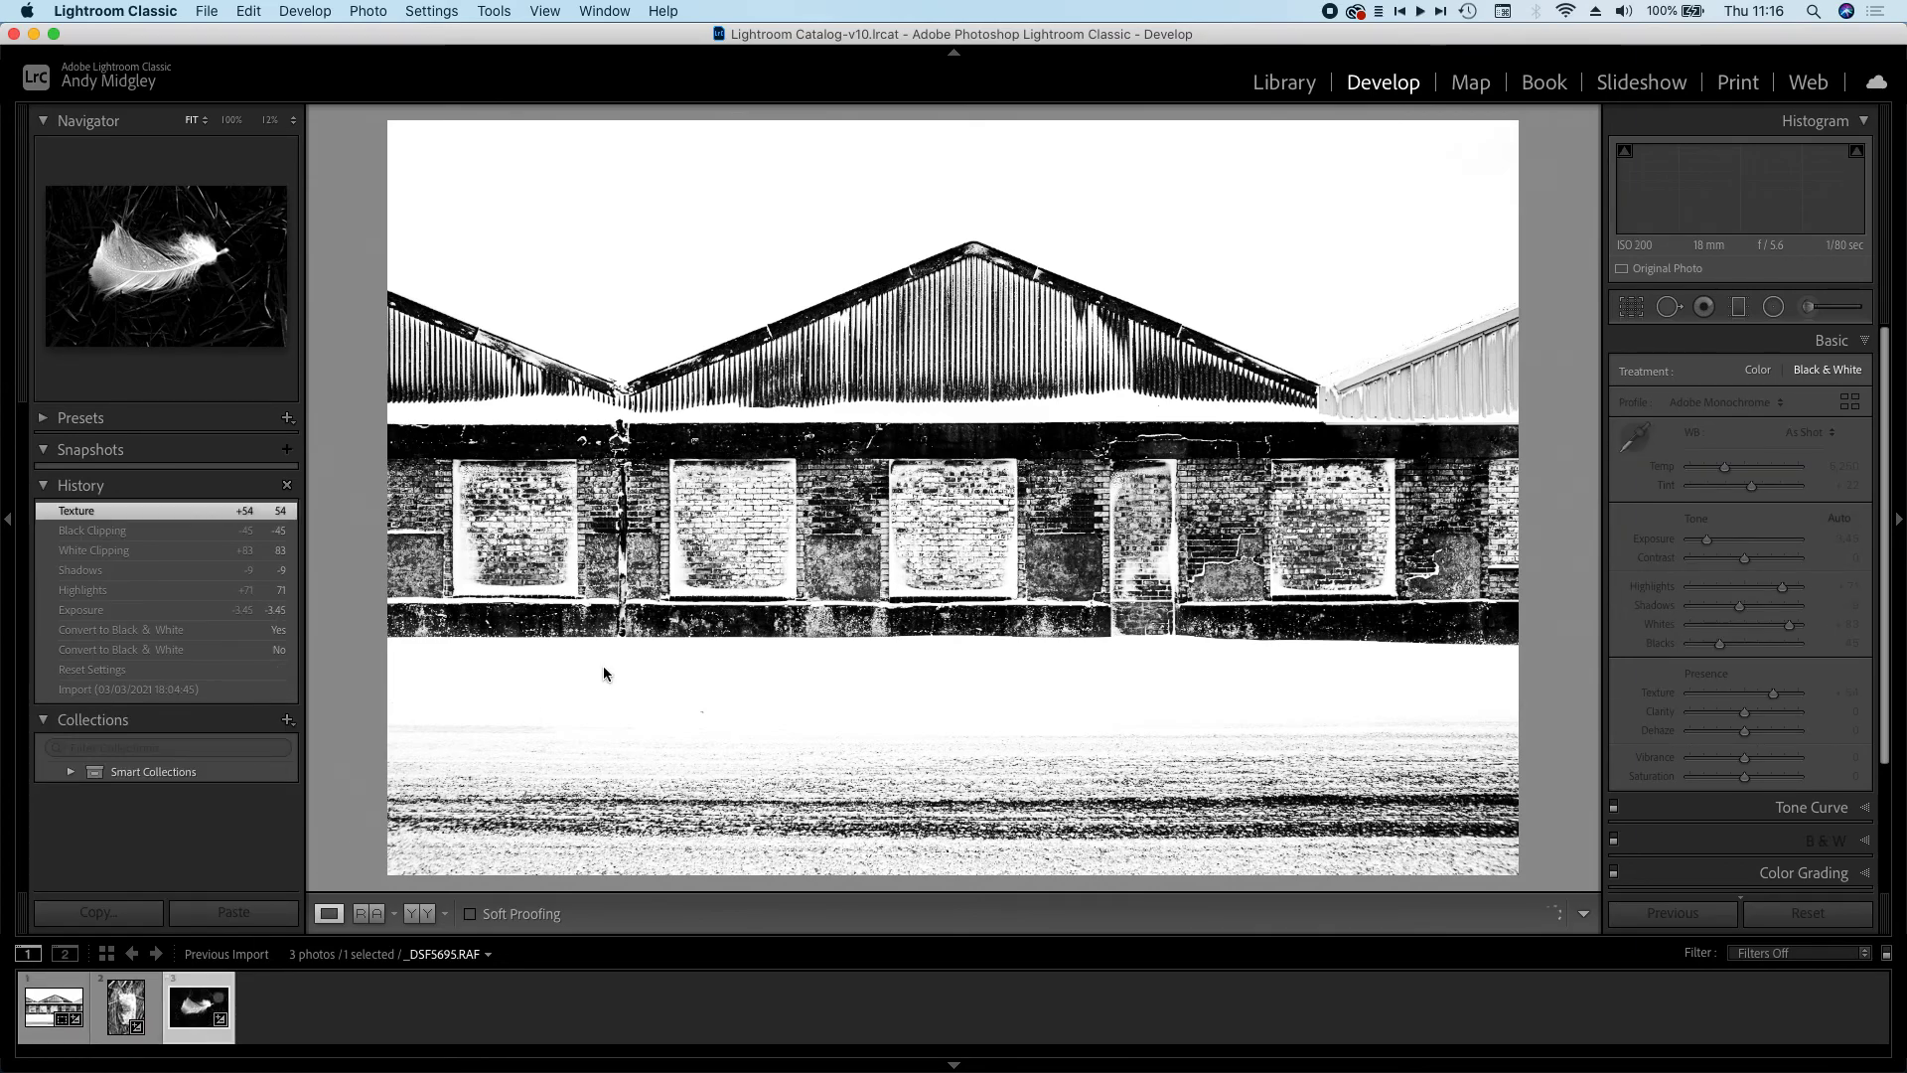